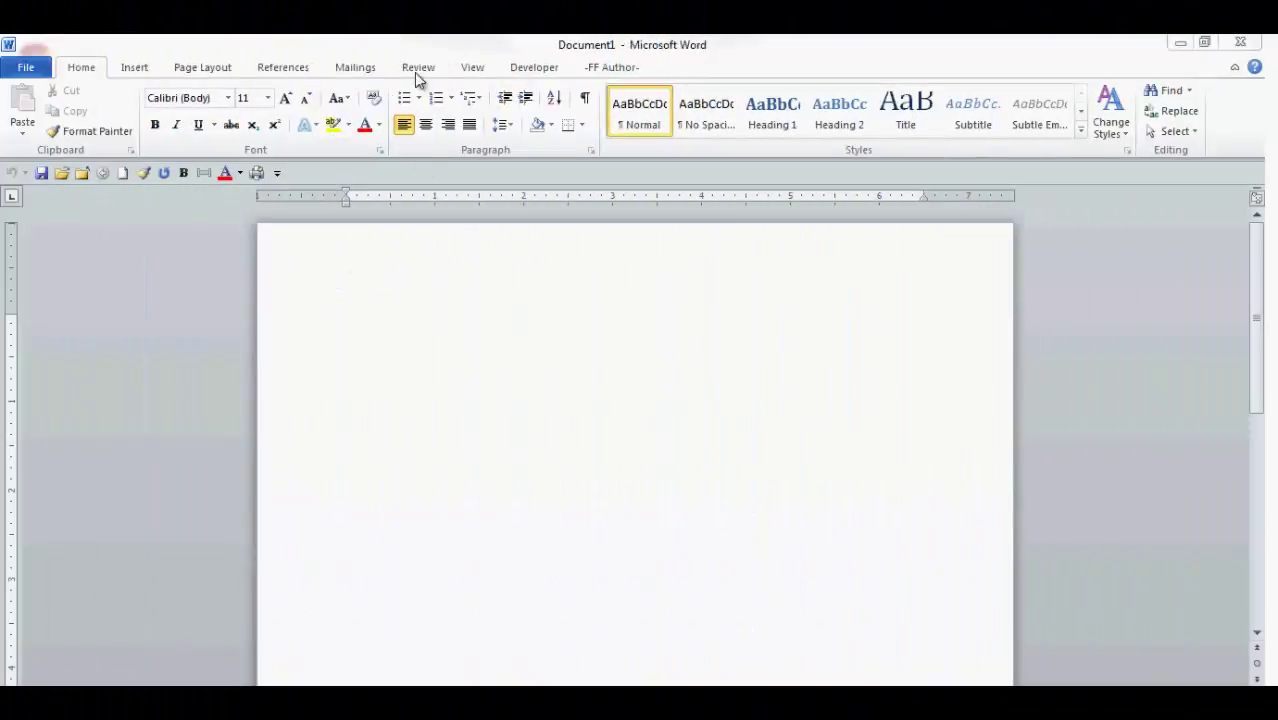
Step: Open Compare Documents and load the original recommendation letter file
click(420, 70)
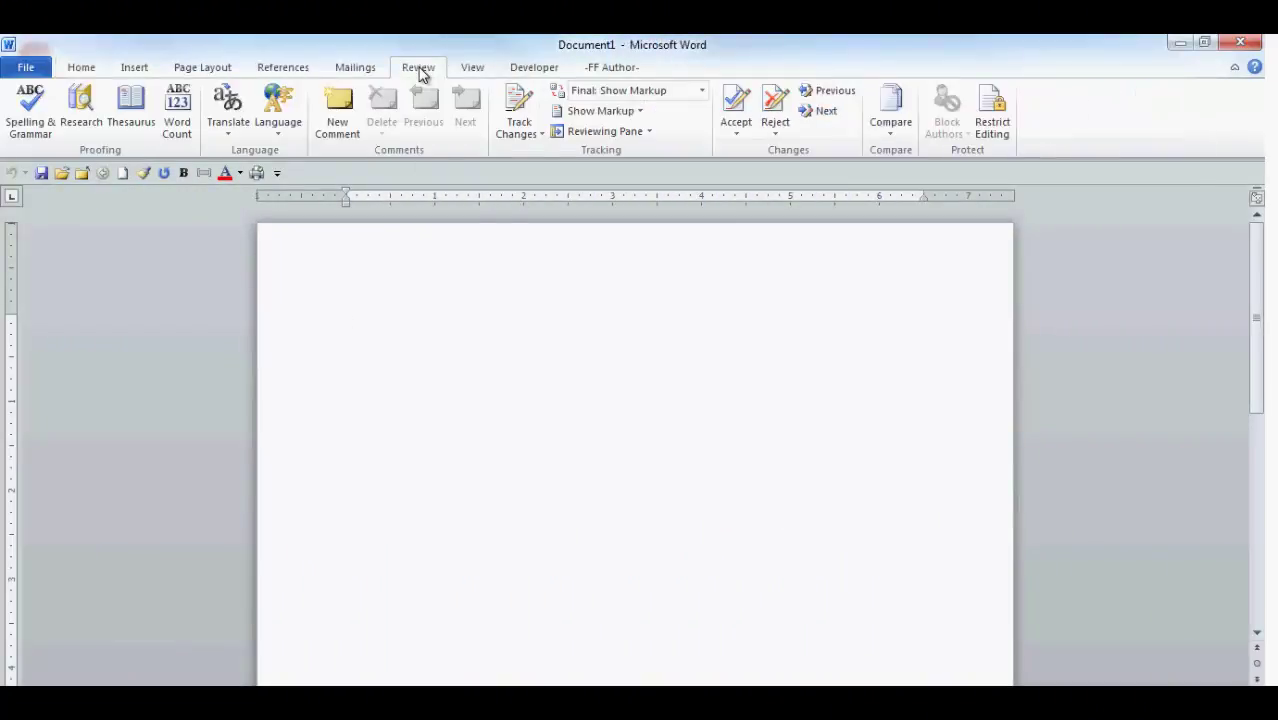
click(892, 138)
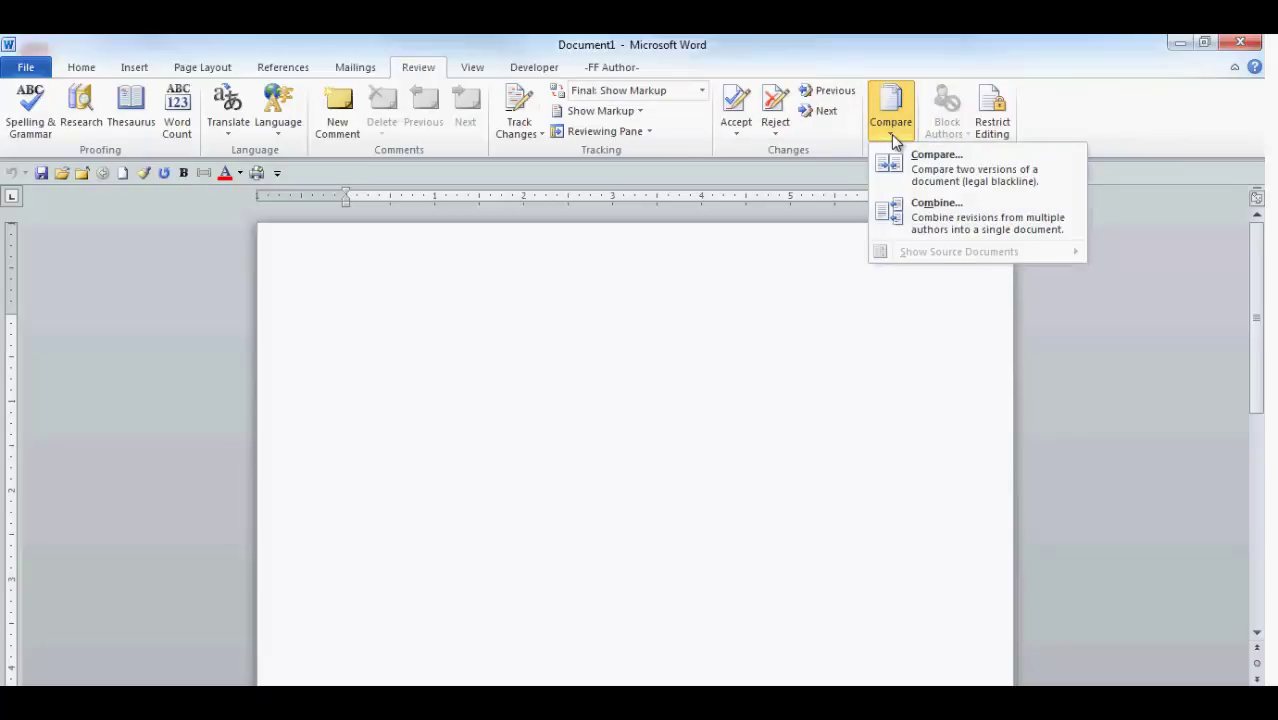
click(918, 166)
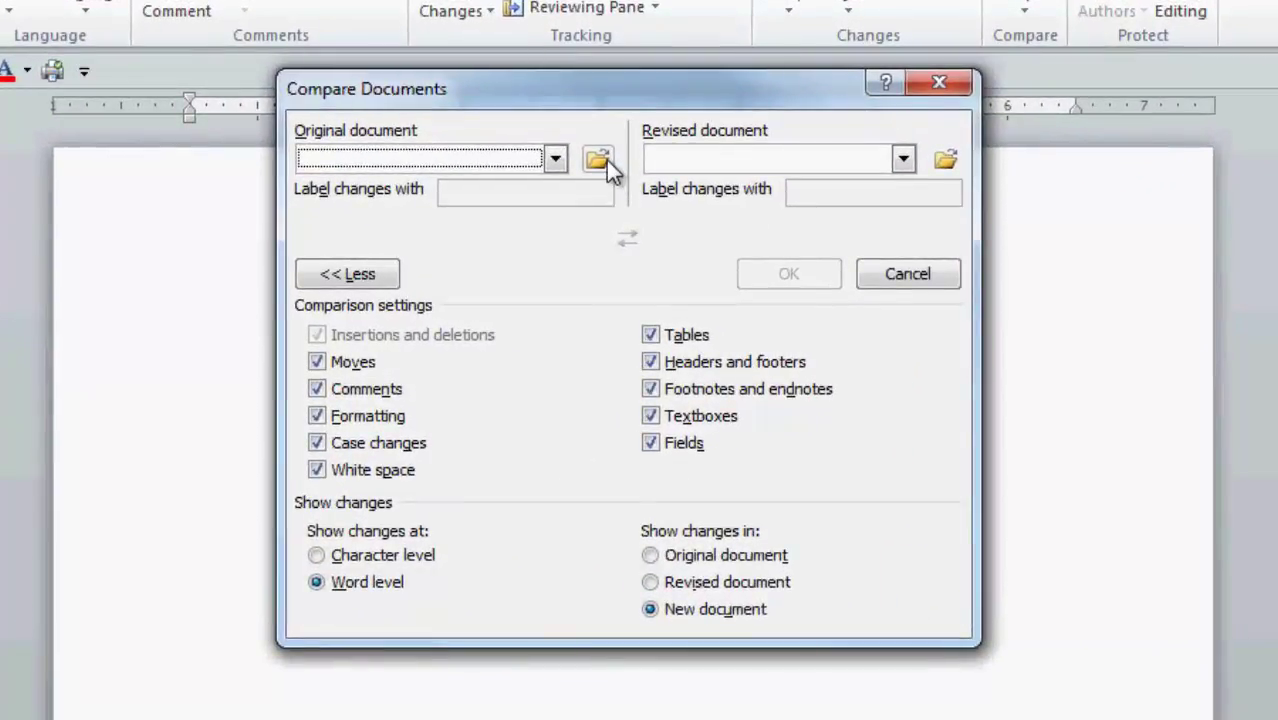
click(599, 160)
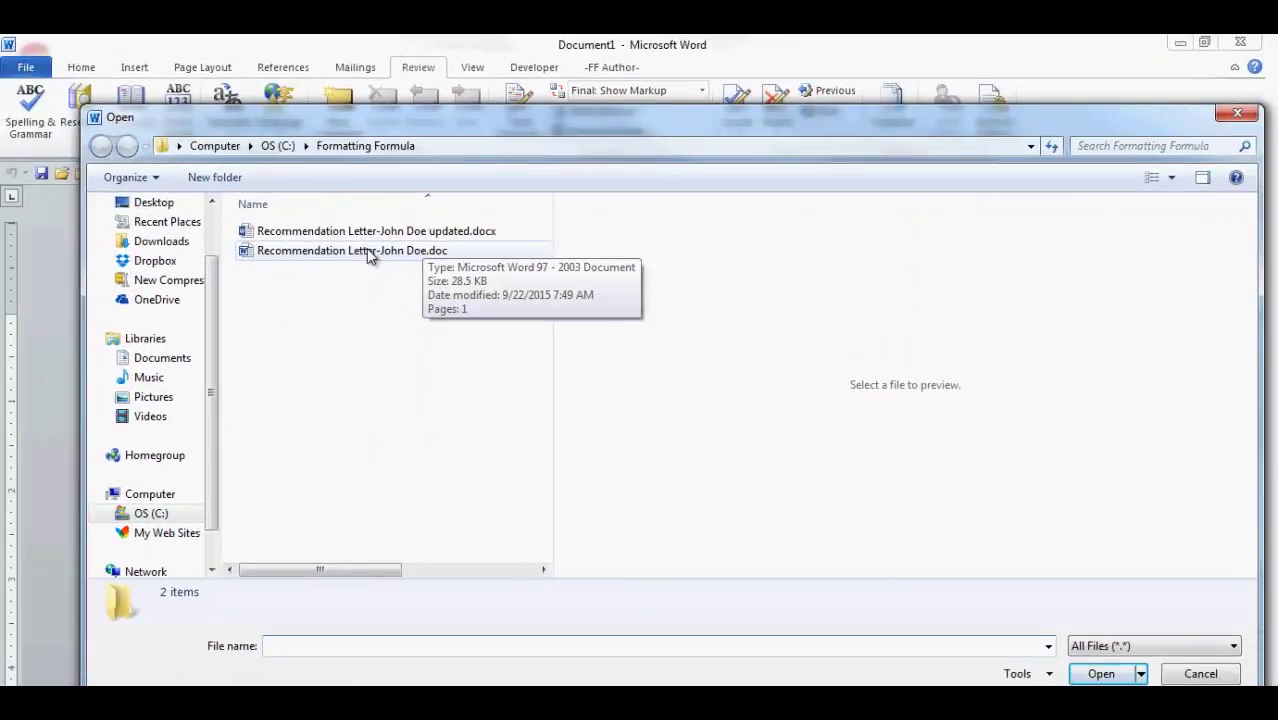
click(334, 238)
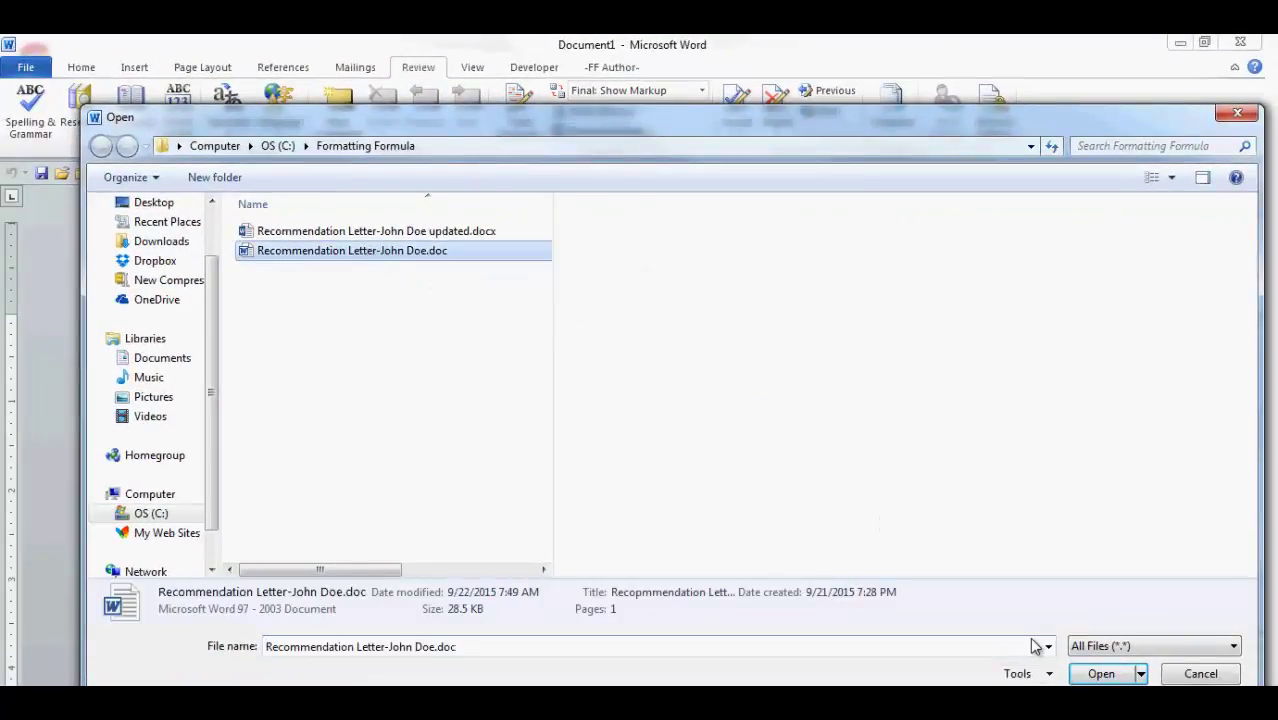
click(1101, 673)
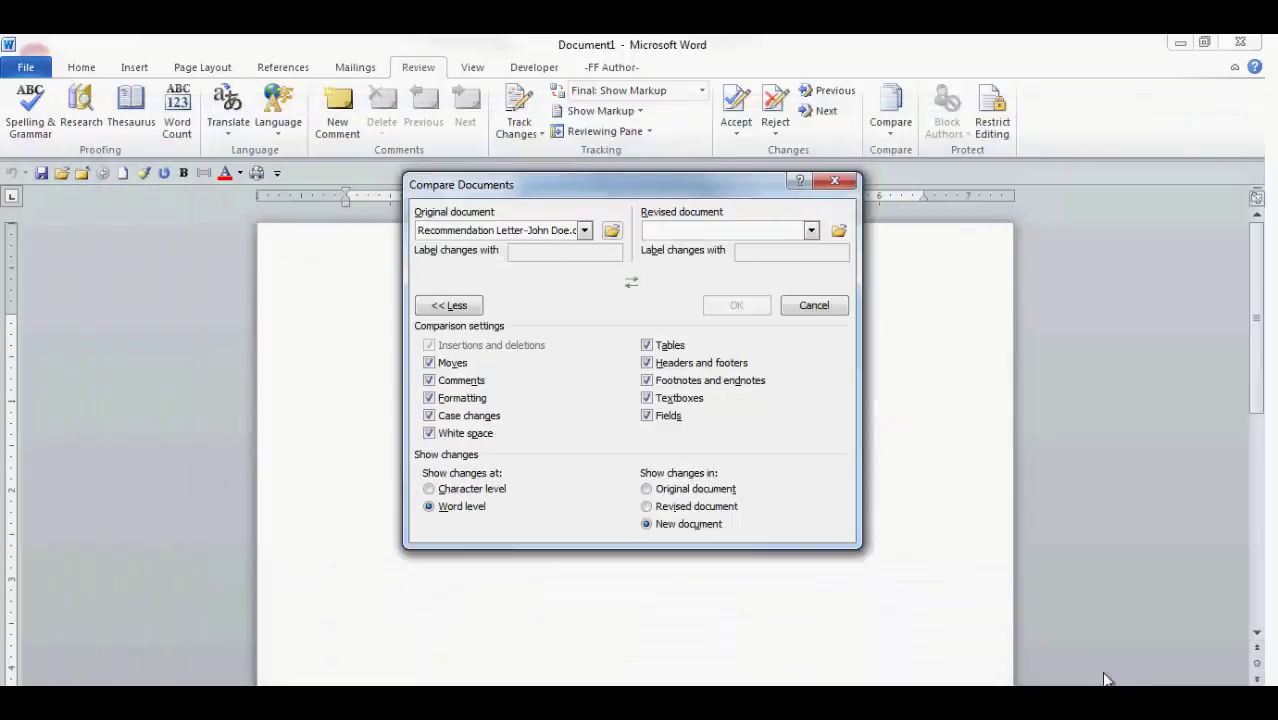
Step: Load the updated recommendation letter as the revised document
click(838, 231)
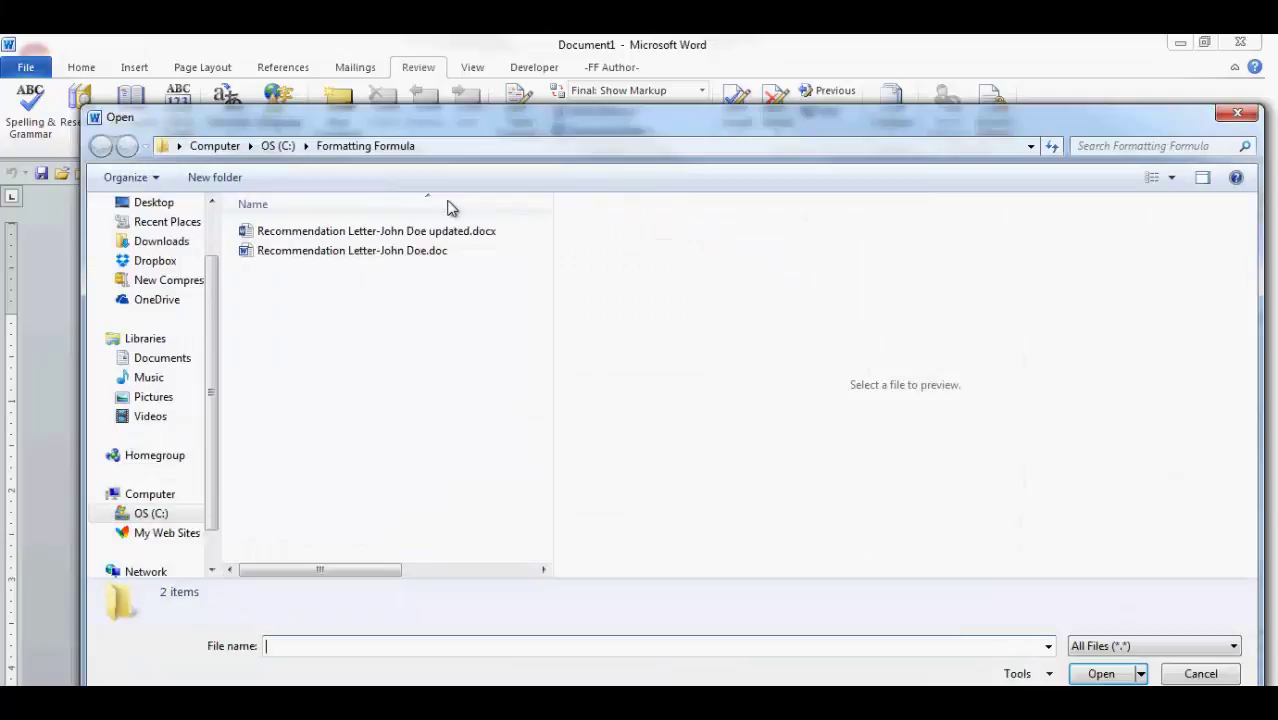
click(393, 233)
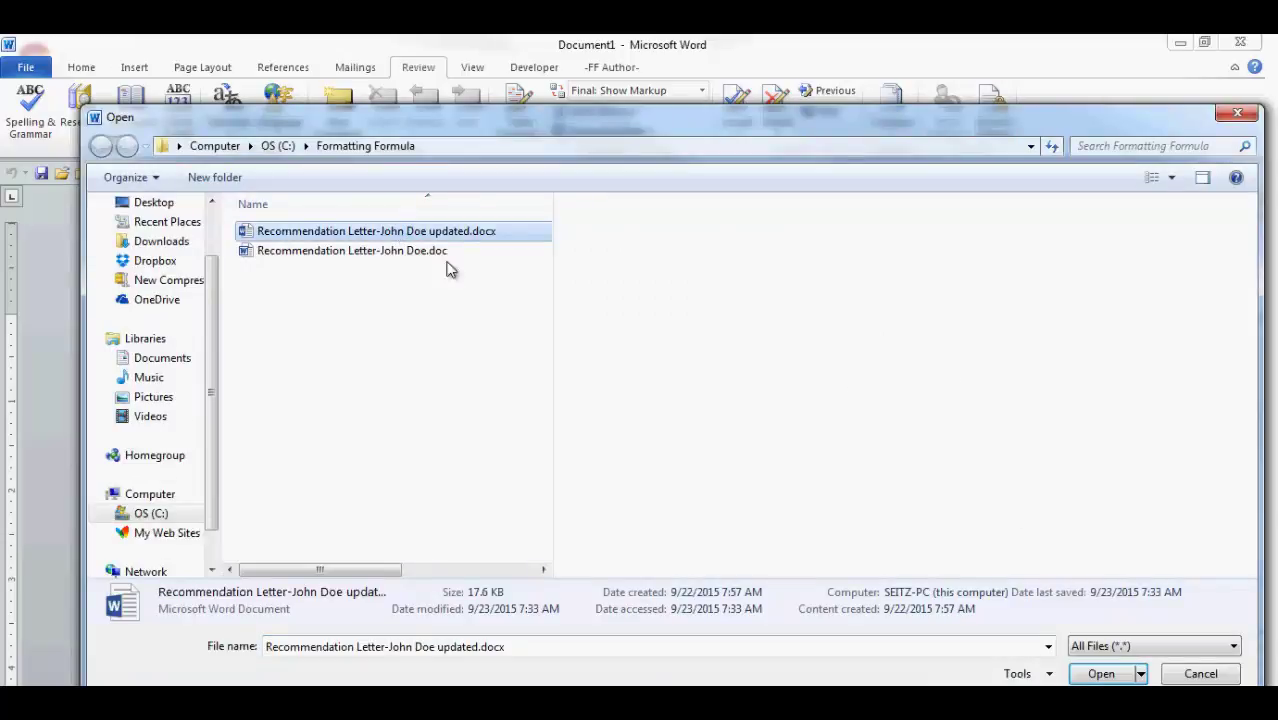
click(1103, 674)
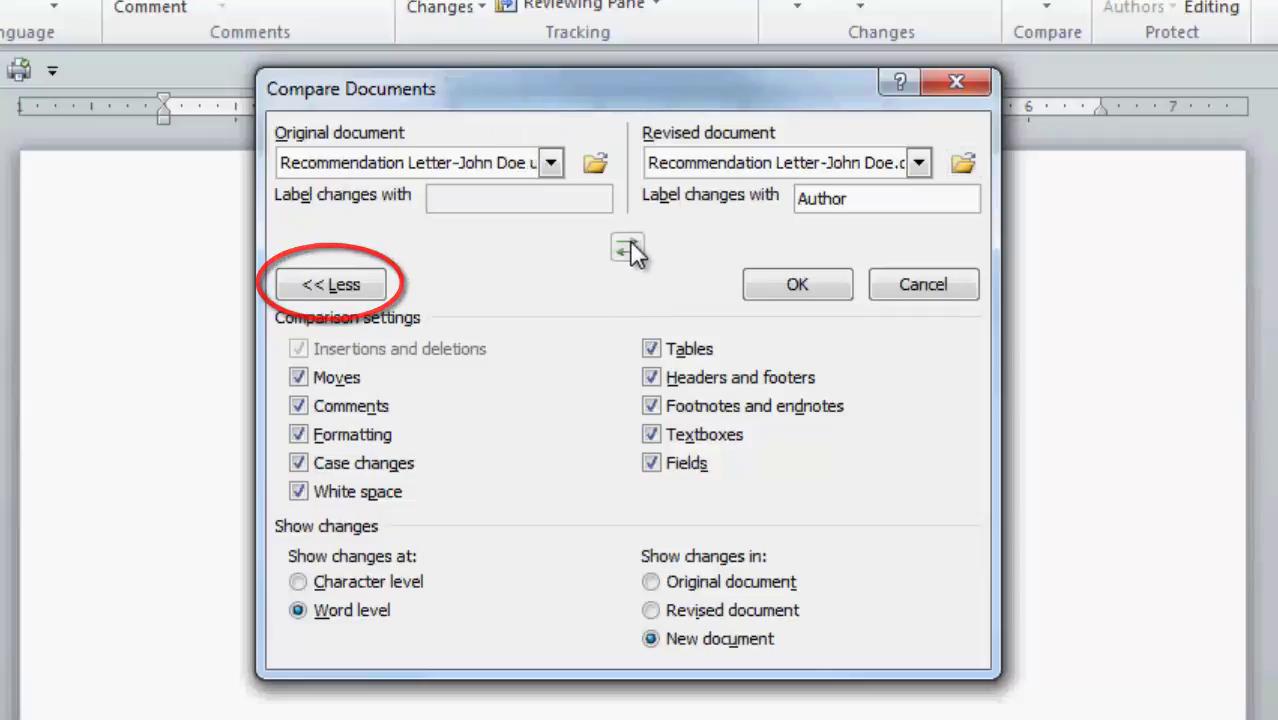
Step: Run the comparison to create Document3, with revisions like 21→22 marked as tracked changes
click(350, 285)
click(350, 285)
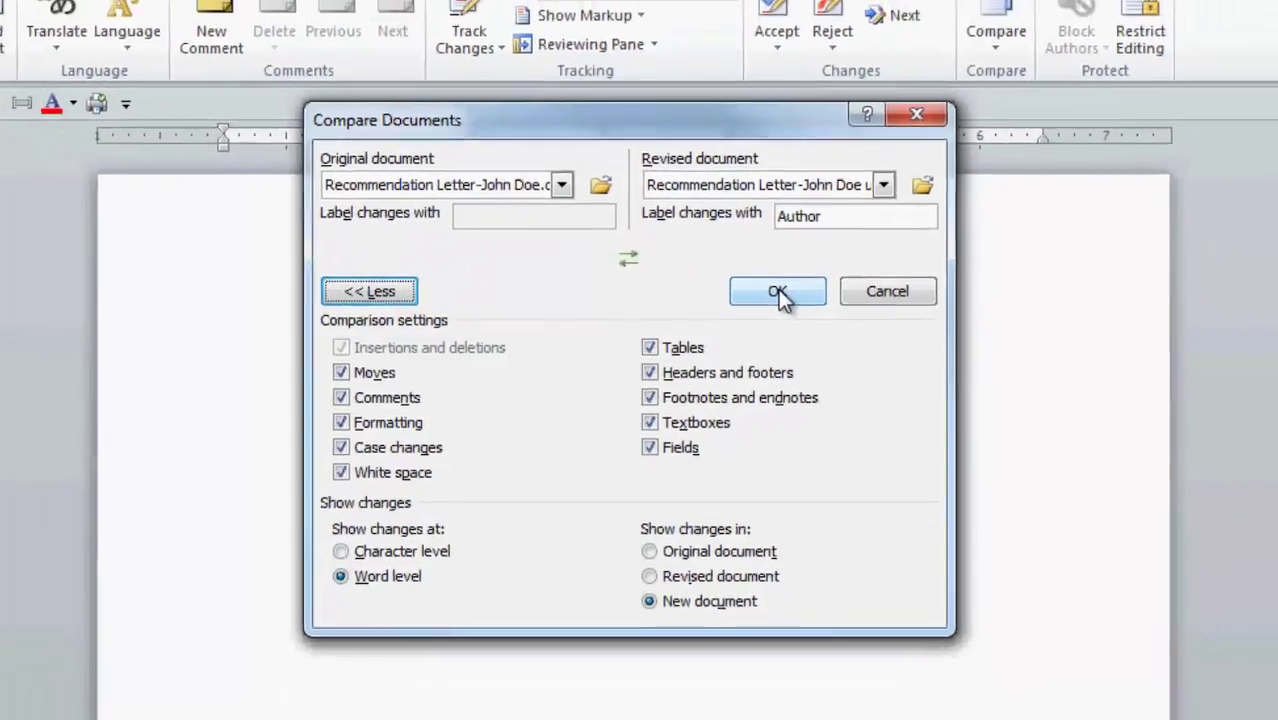
click(779, 292)
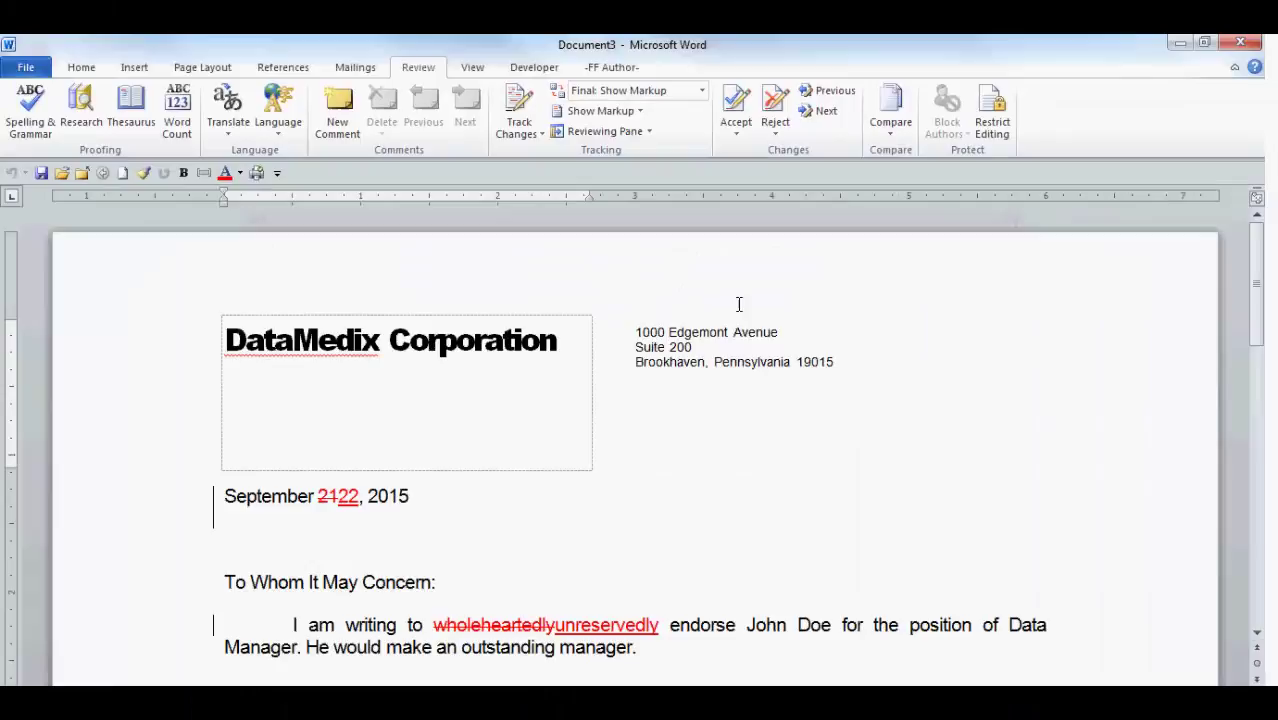
Step: Try each review display mode and settle on Original, showing September 21 and 'wholeheartedly' without markup
click(703, 91)
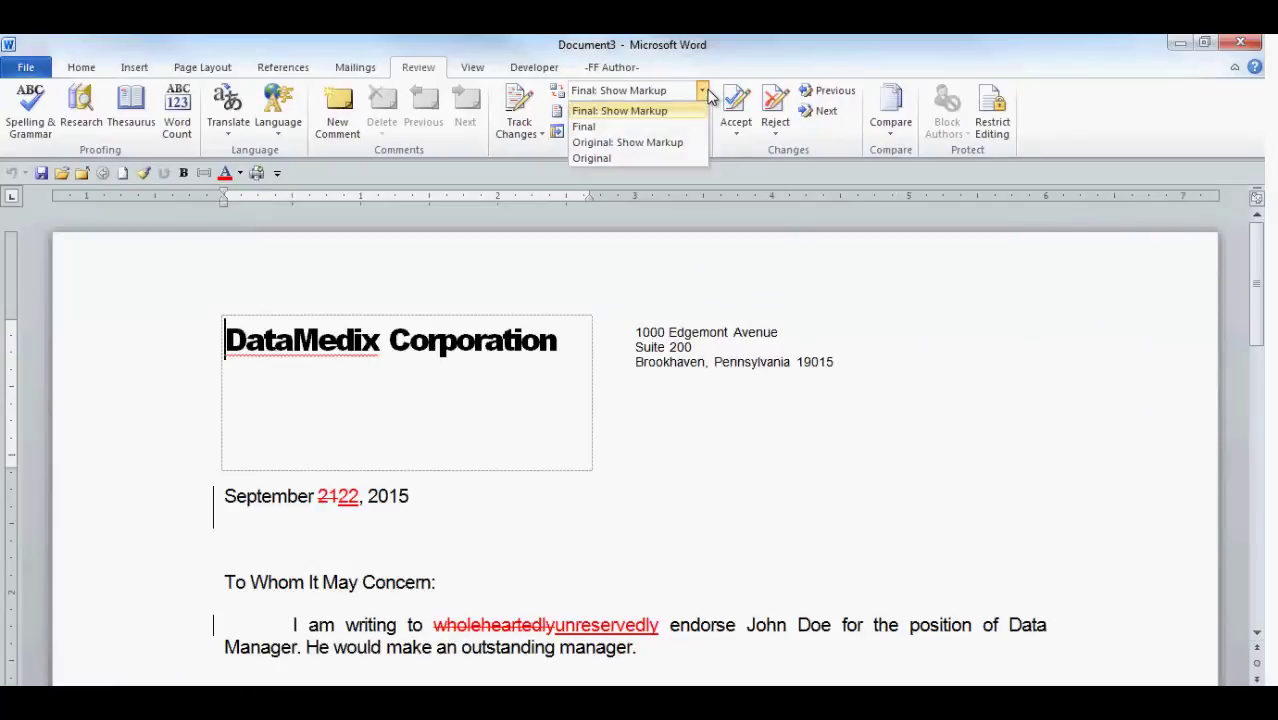
click(657, 112)
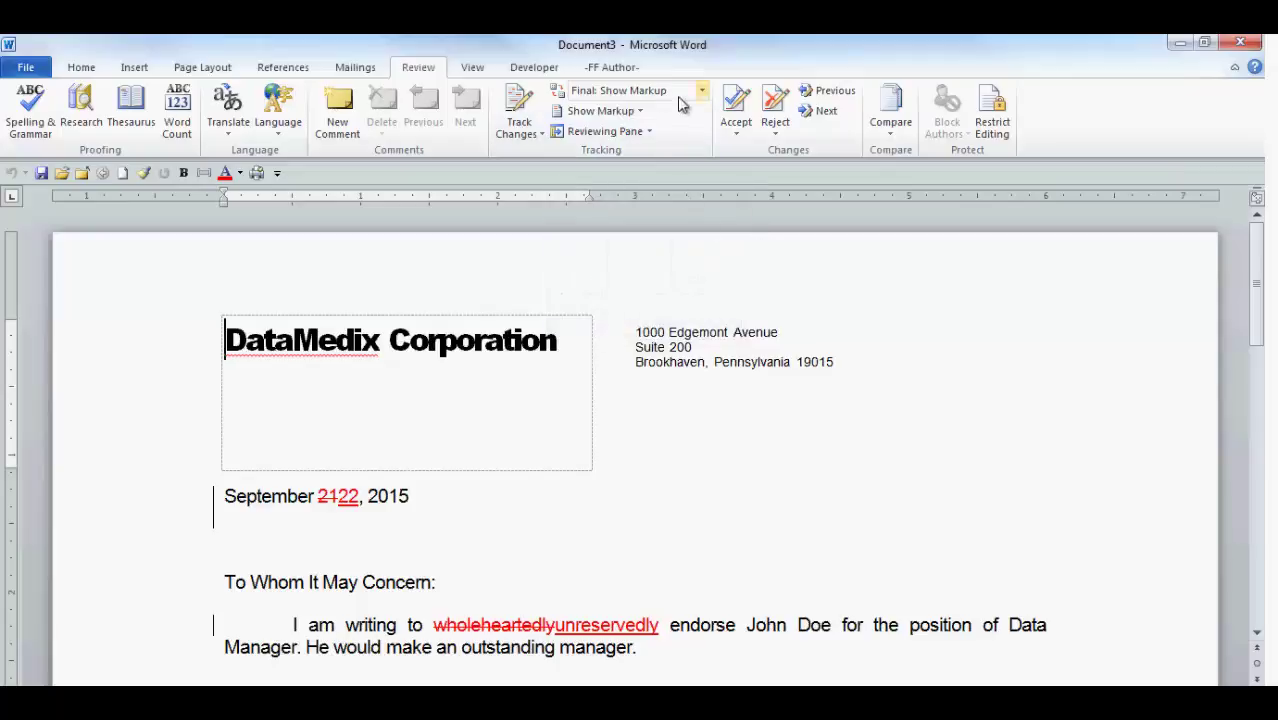
click(703, 91)
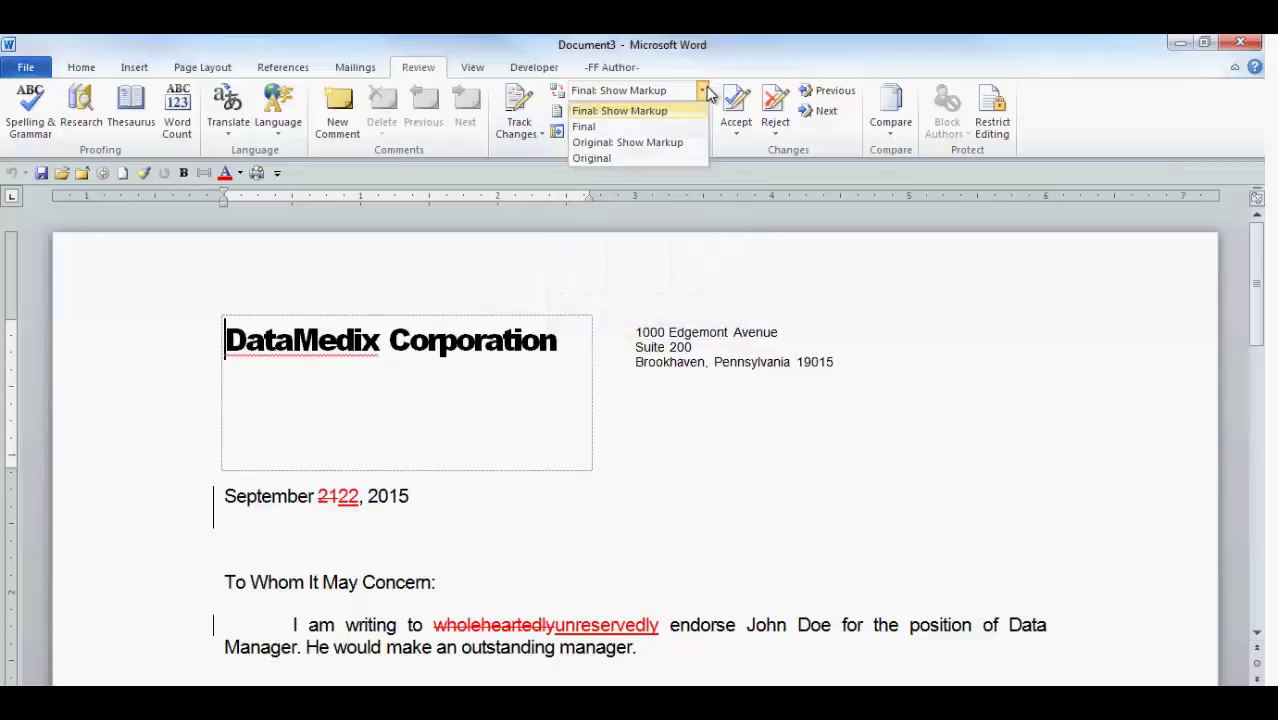
click(627, 124)
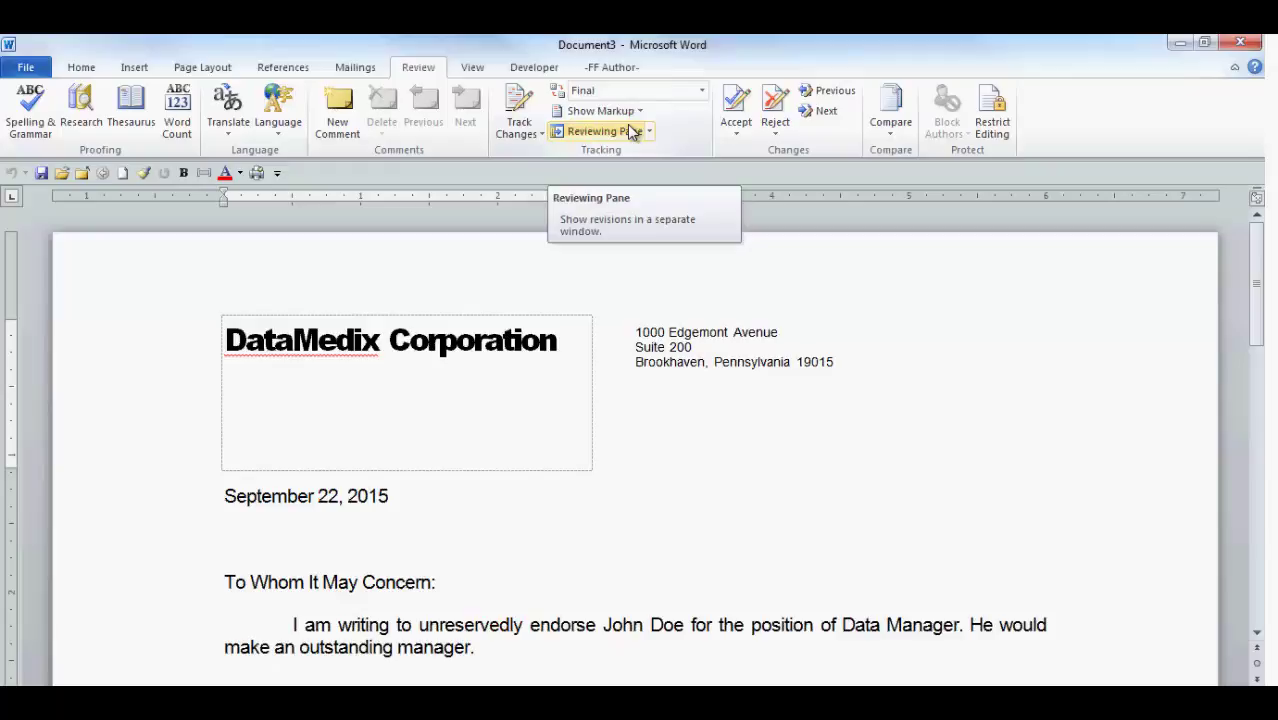
click(703, 94)
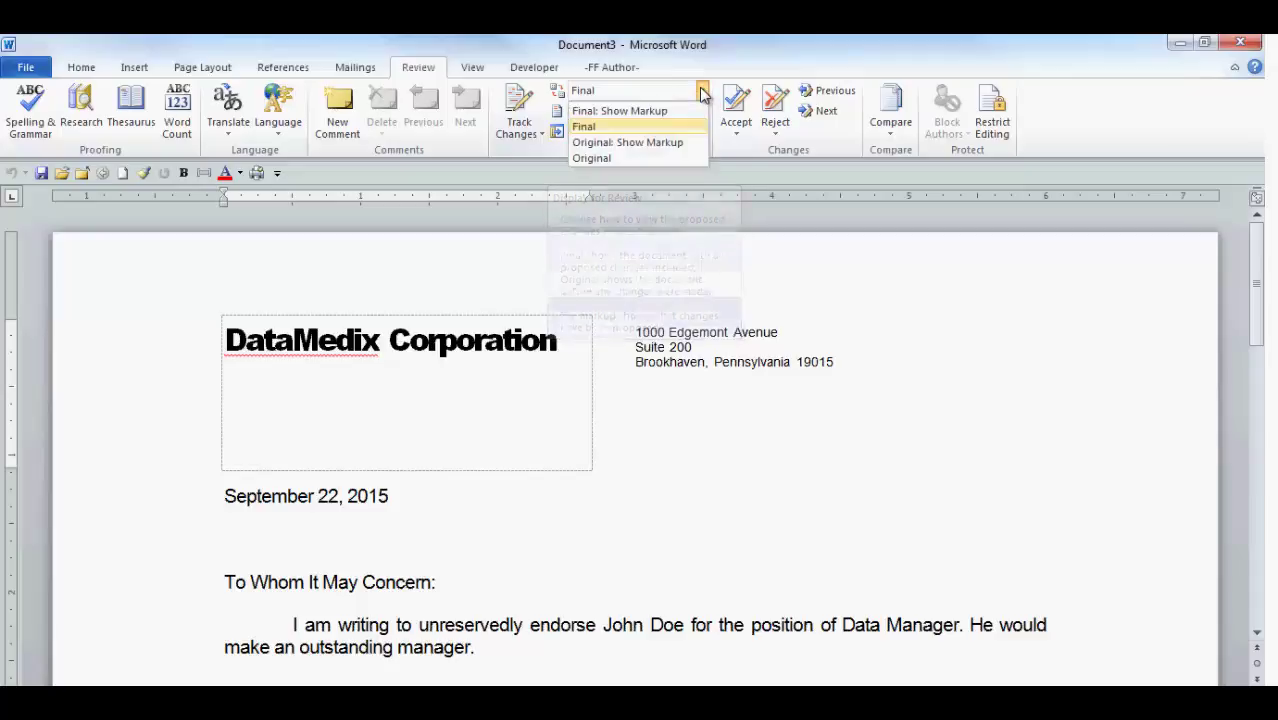
click(697, 143)
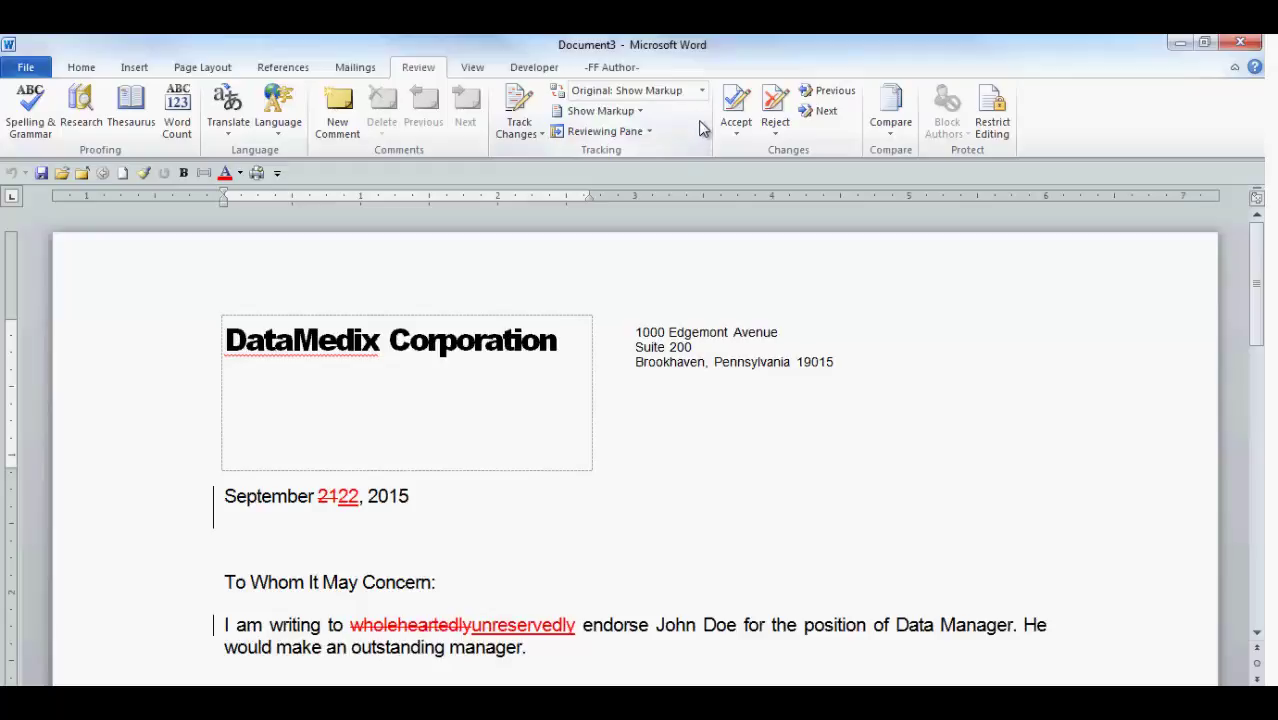
click(702, 90)
click(689, 158)
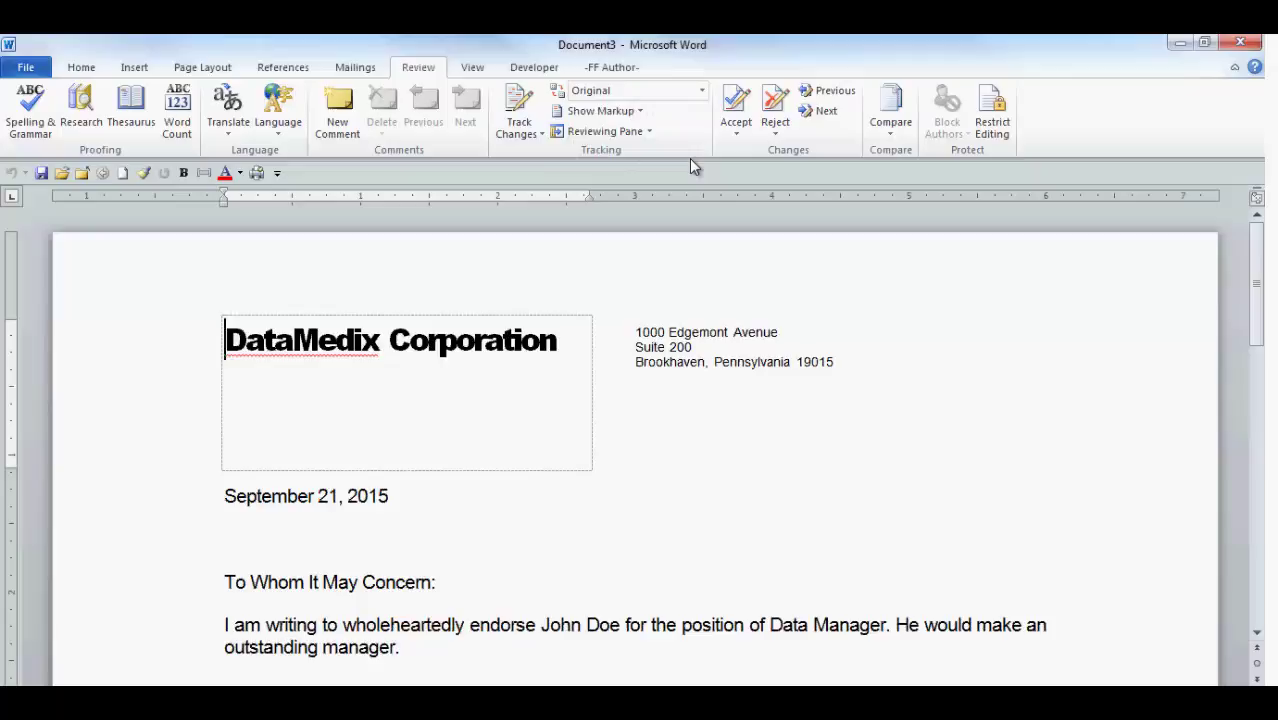
Step: Turn off Ink and Markup Area Highlight under Show Markup
scroll(895, 344, down, 1)
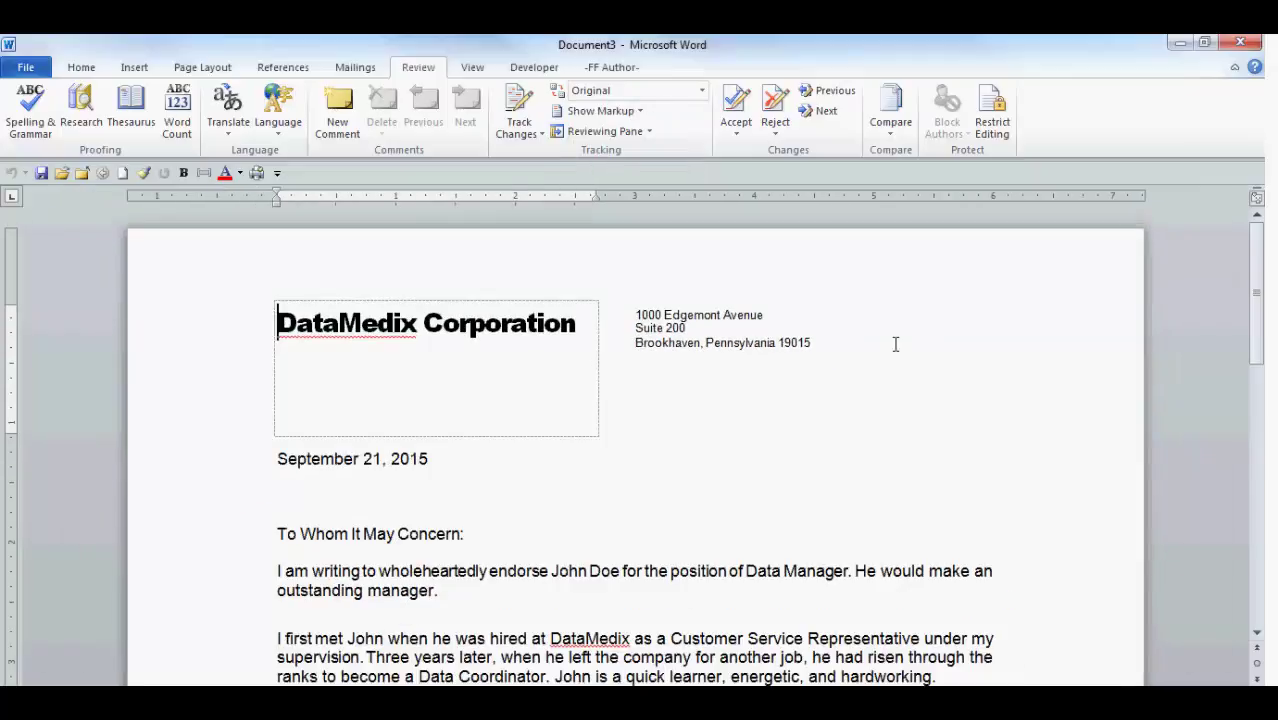
scroll(895, 344, down, 2)
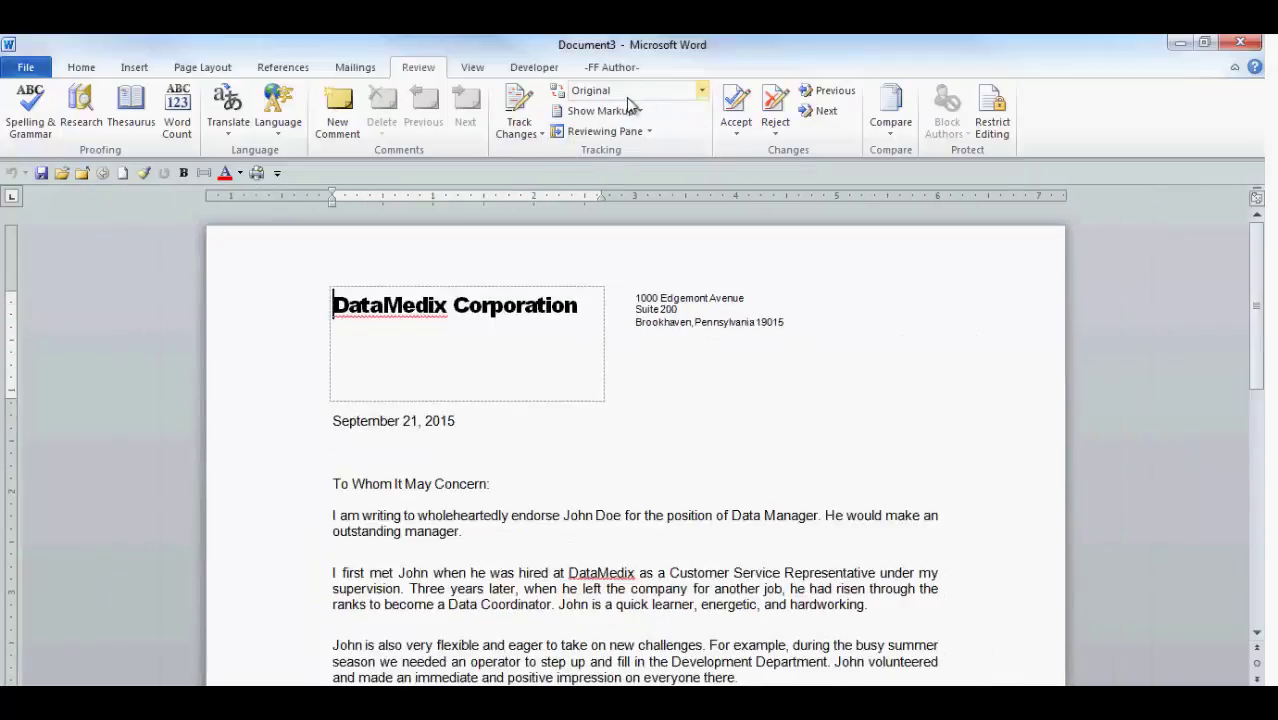
click(639, 110)
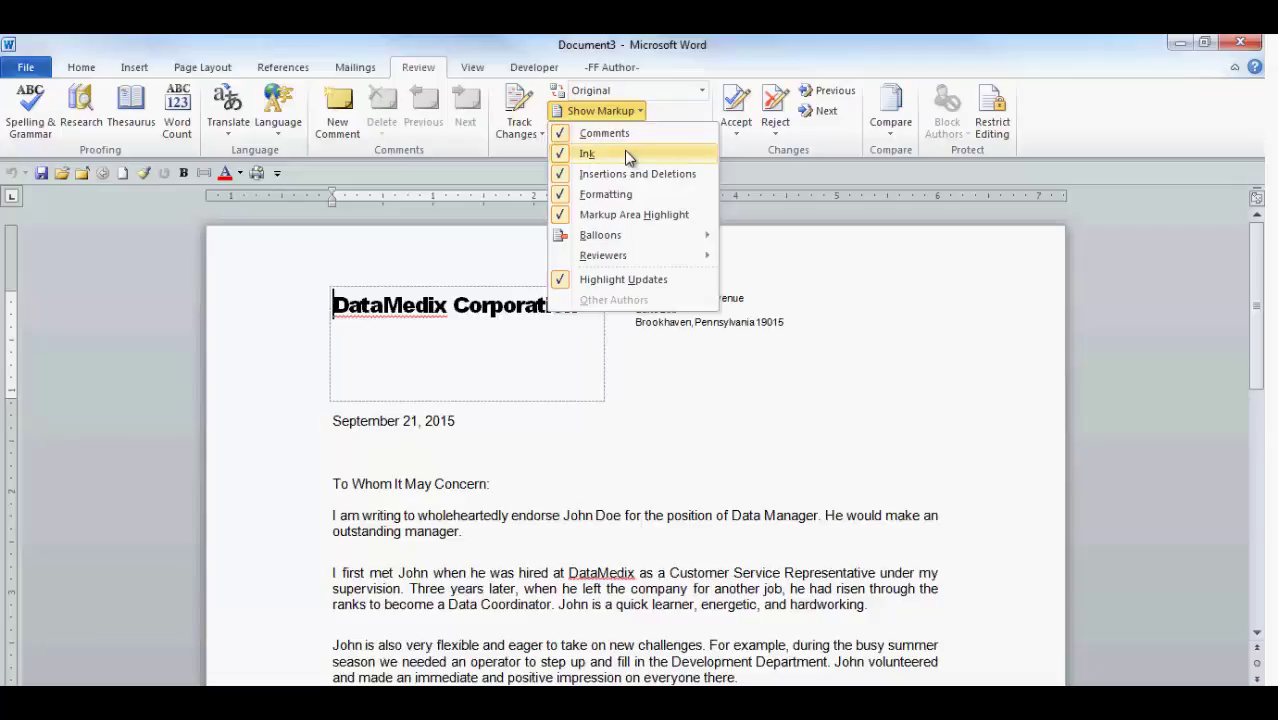
click(624, 152)
click(639, 112)
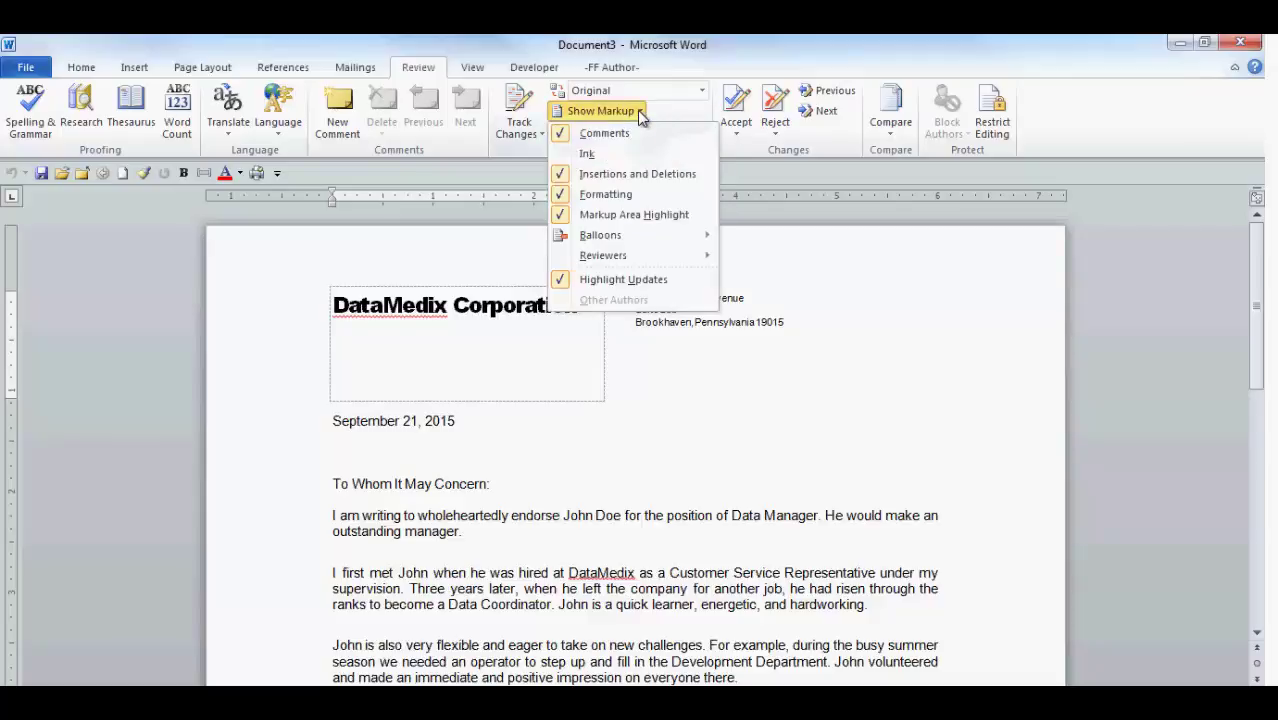
click(630, 216)
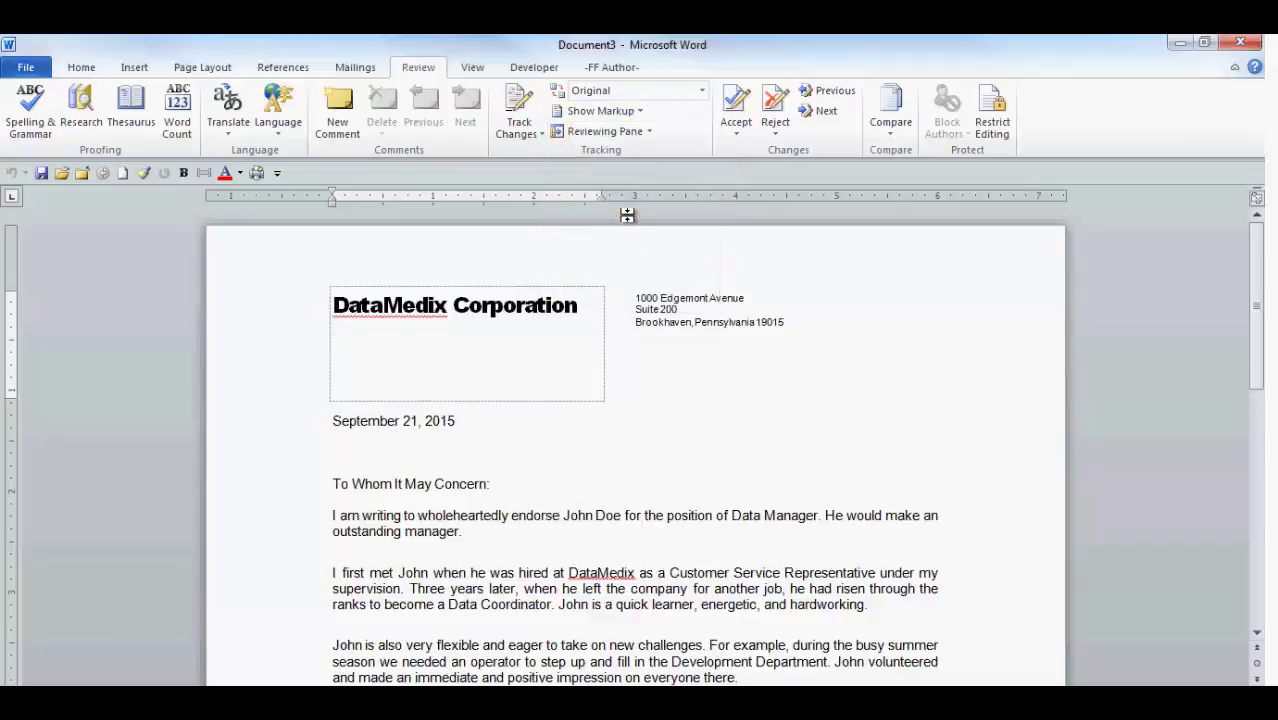
Step: Check the Reviewers and Balloons submenus under Show Markup, with all revisions currently shown inline
click(641, 111)
mouse_move(672, 264)
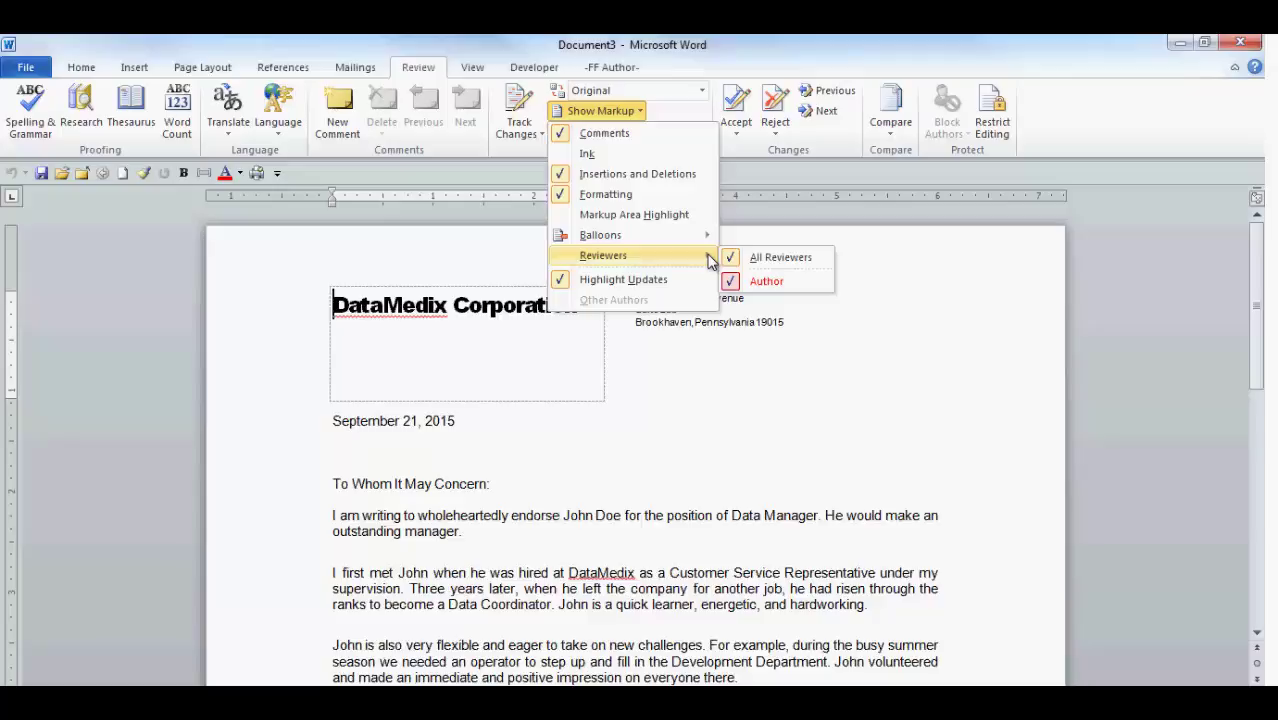
mouse_move(657, 238)
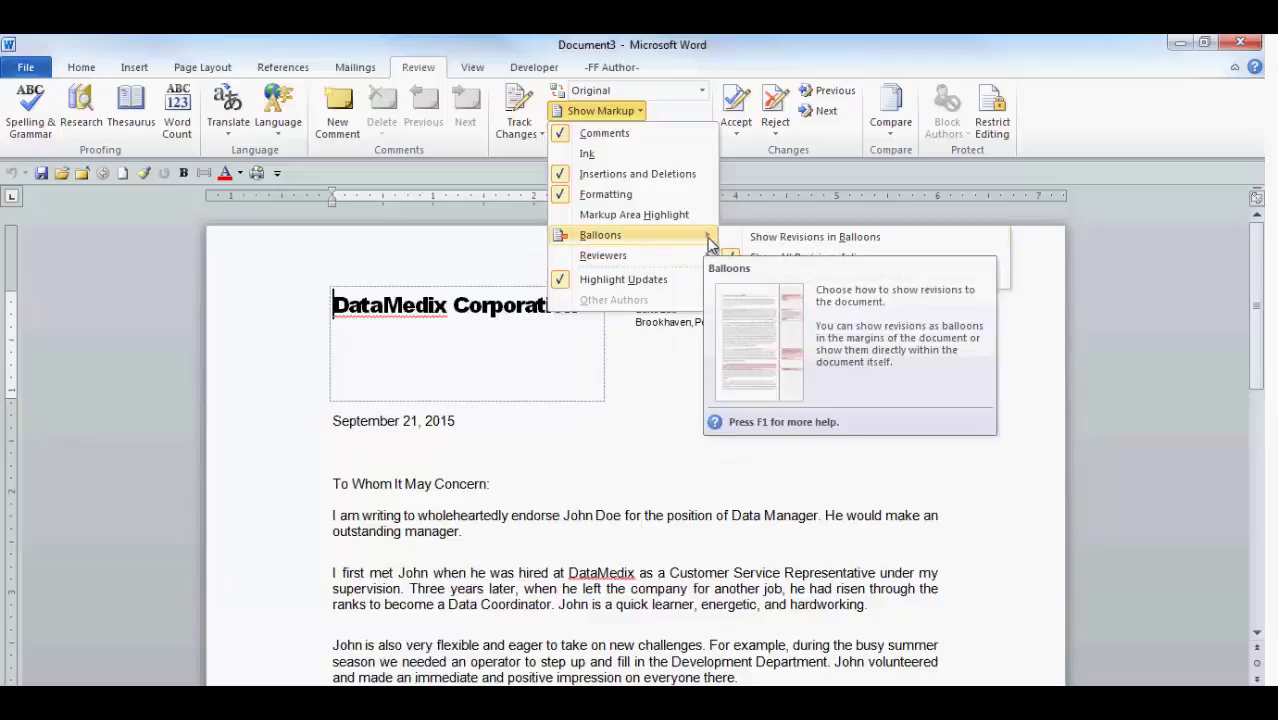
Step: Try balloon settings, ending with all revisions shown inline
click(925, 238)
click(702, 90)
click(610, 104)
click(600, 110)
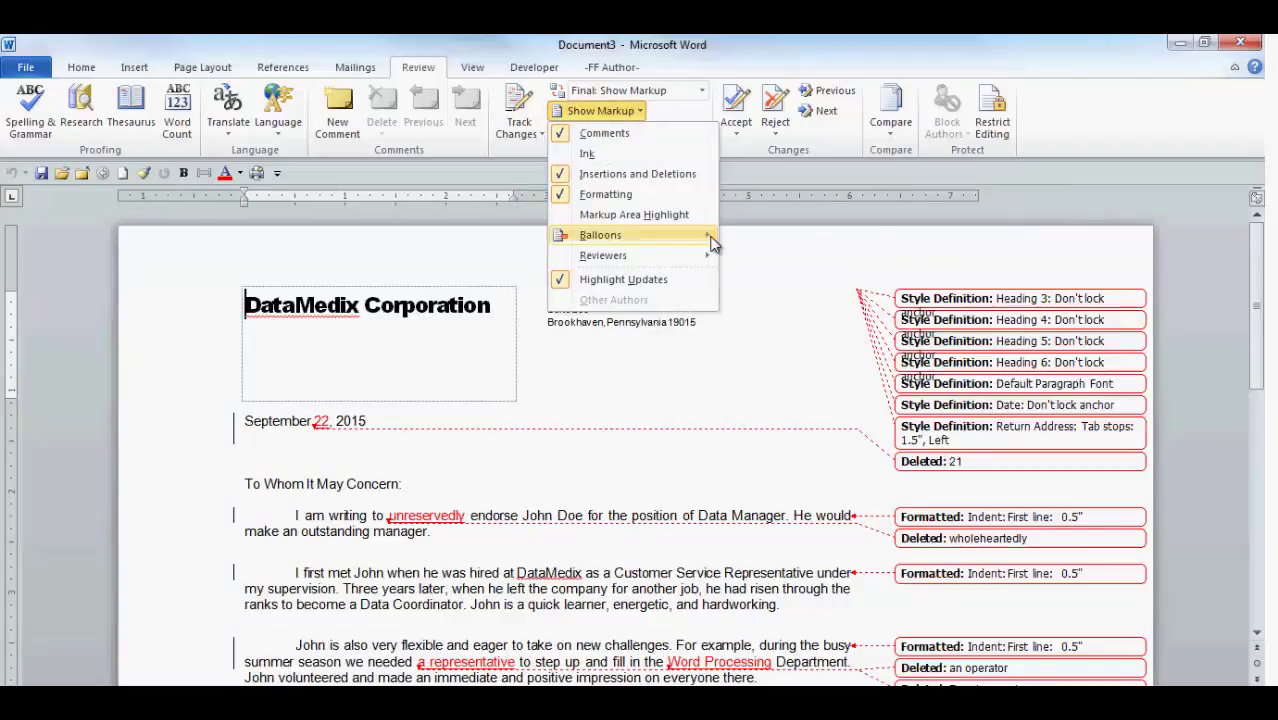
mouse_move(714, 245)
click(826, 256)
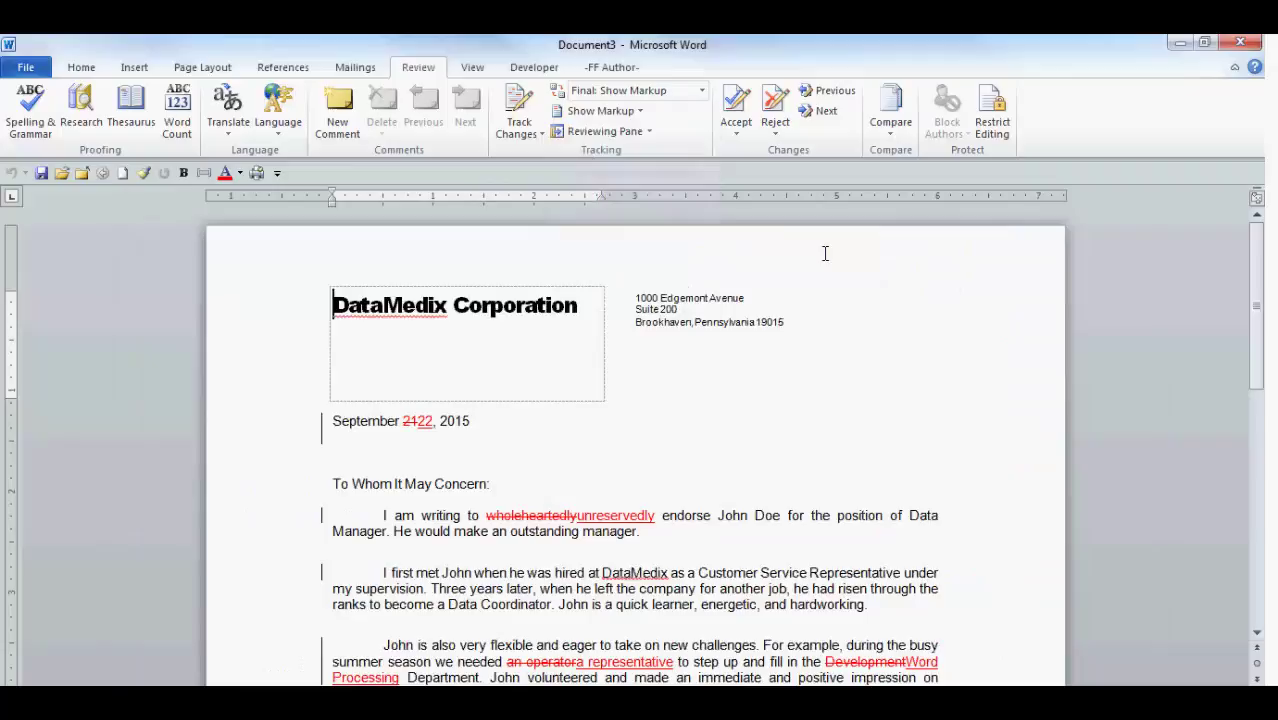
Step: Show only comments and formatting in balloons, then reopen the Show Markup list
click(640, 111)
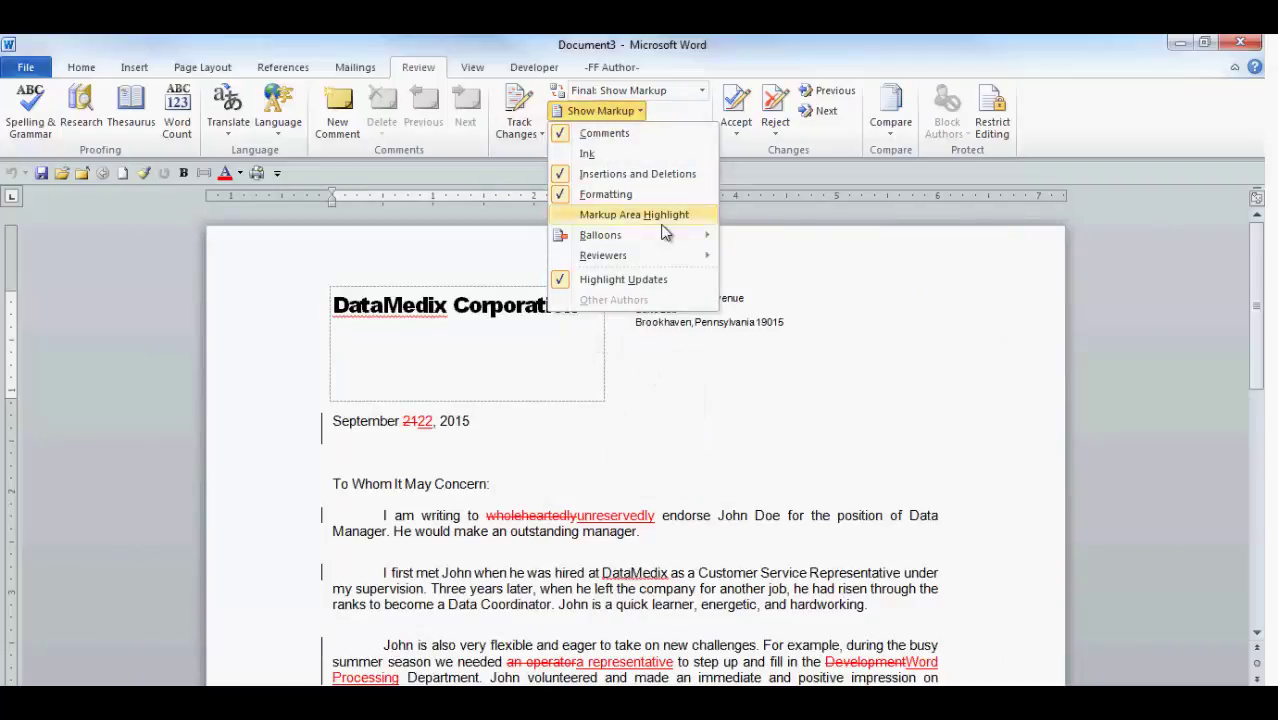
mouse_move(662, 234)
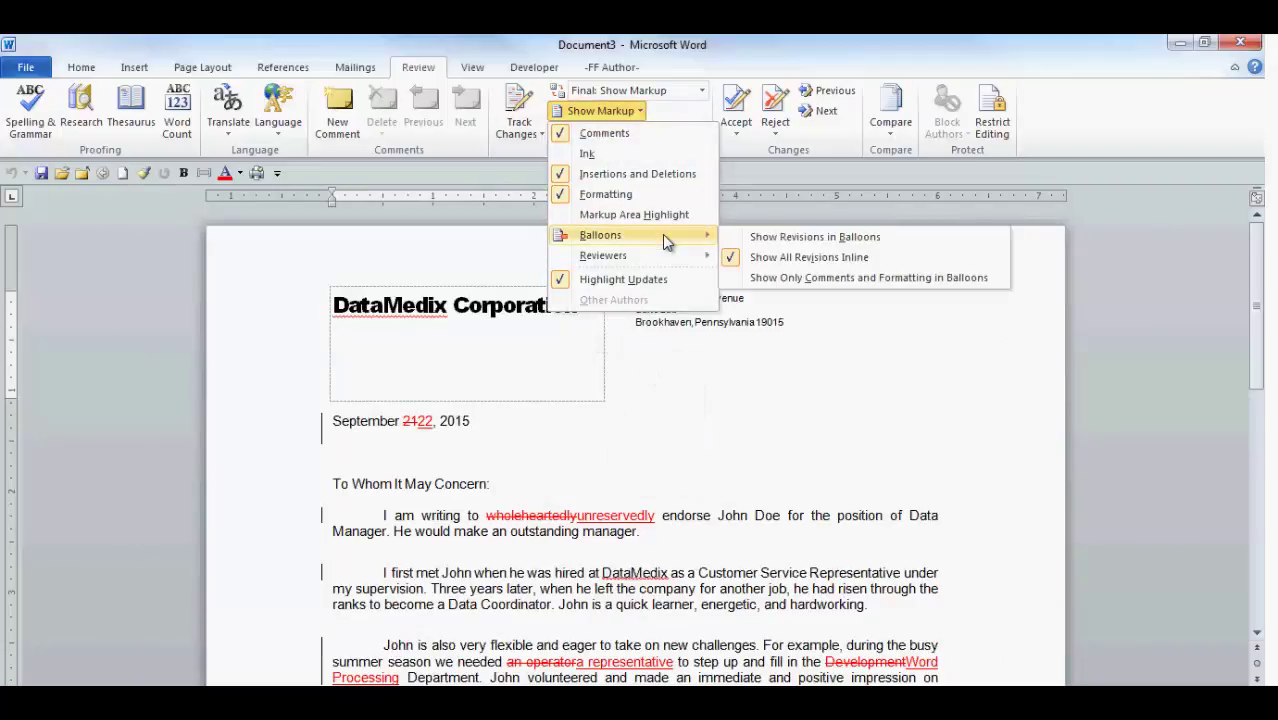
click(792, 279)
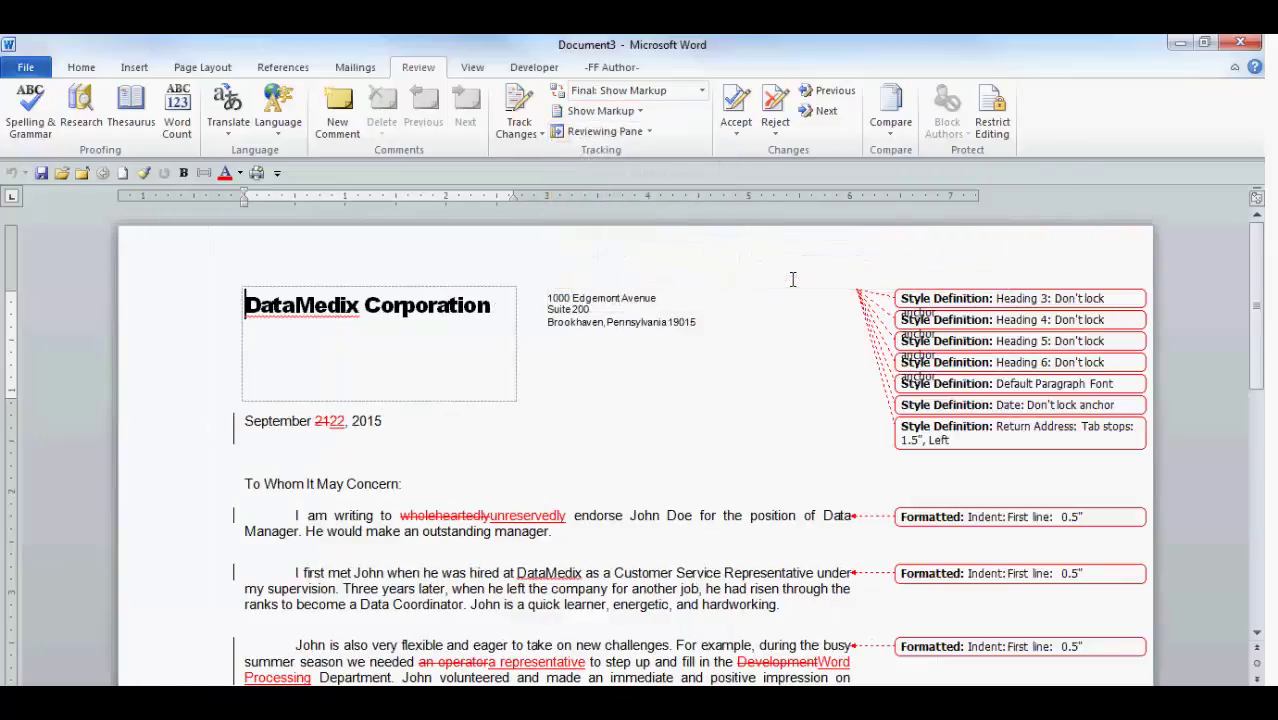
click(642, 110)
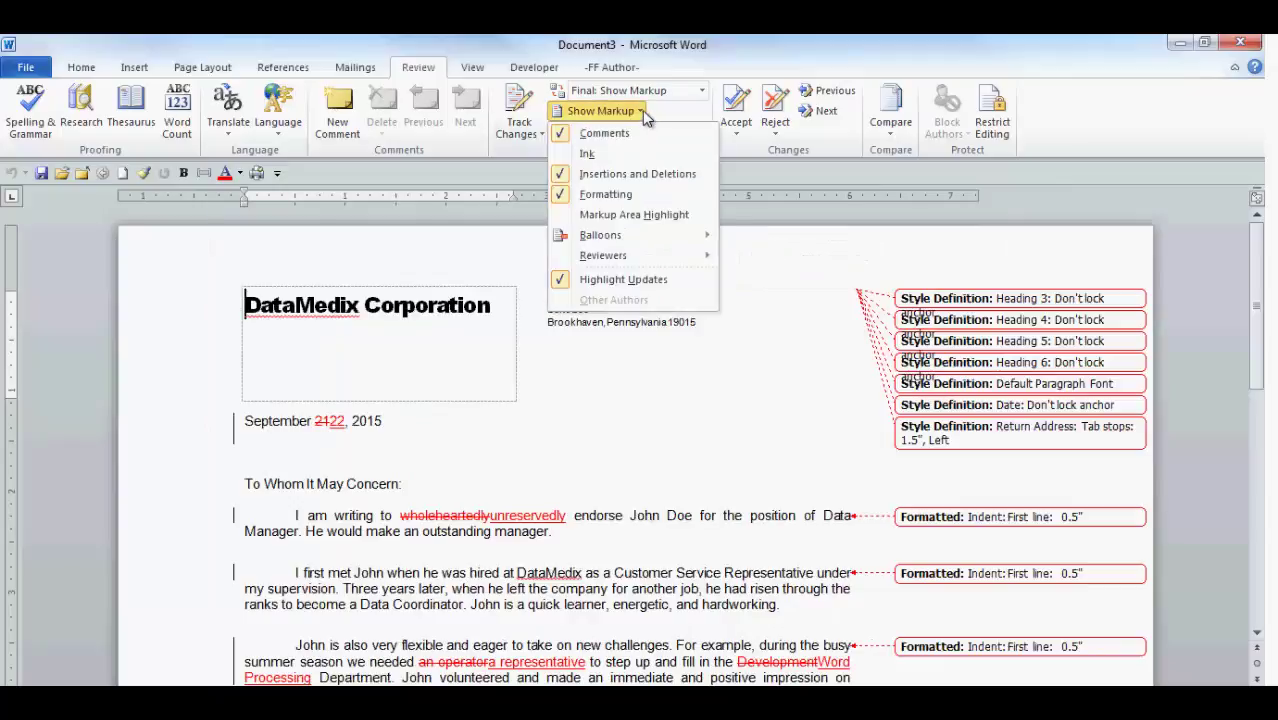
Step: Hide formatting changes and open the Reviewing Pane vertically
click(623, 194)
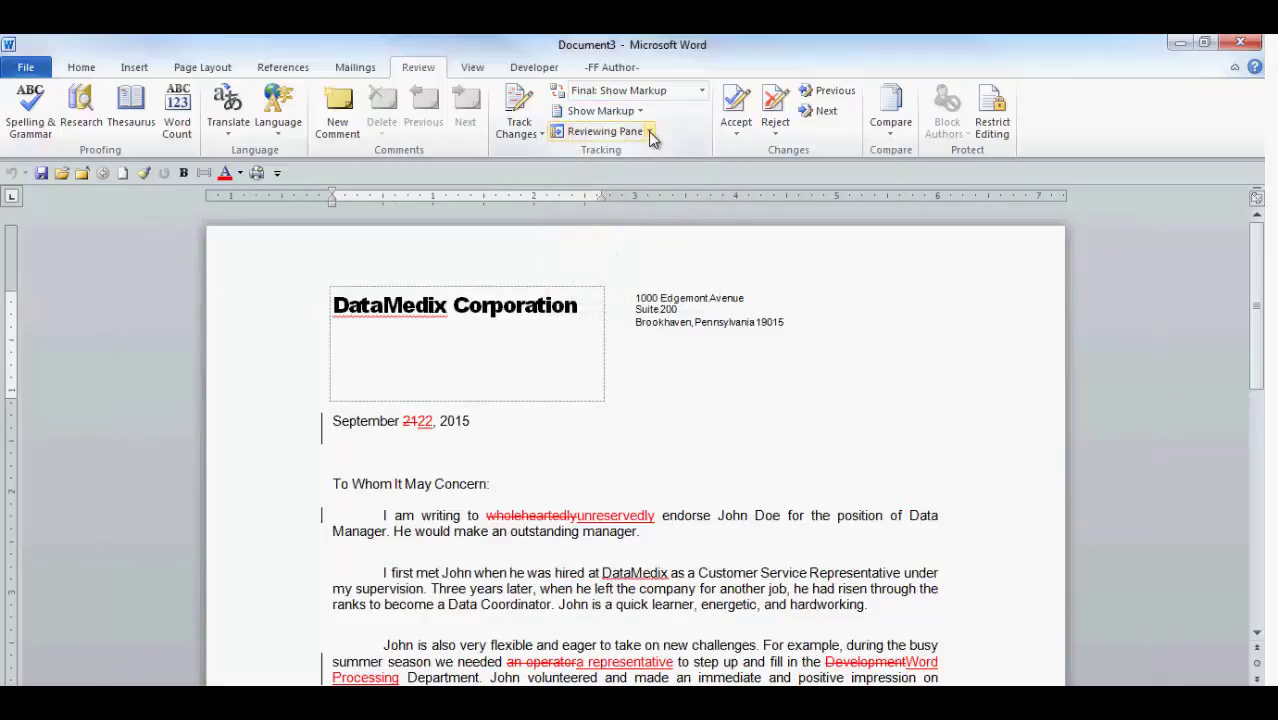
click(650, 134)
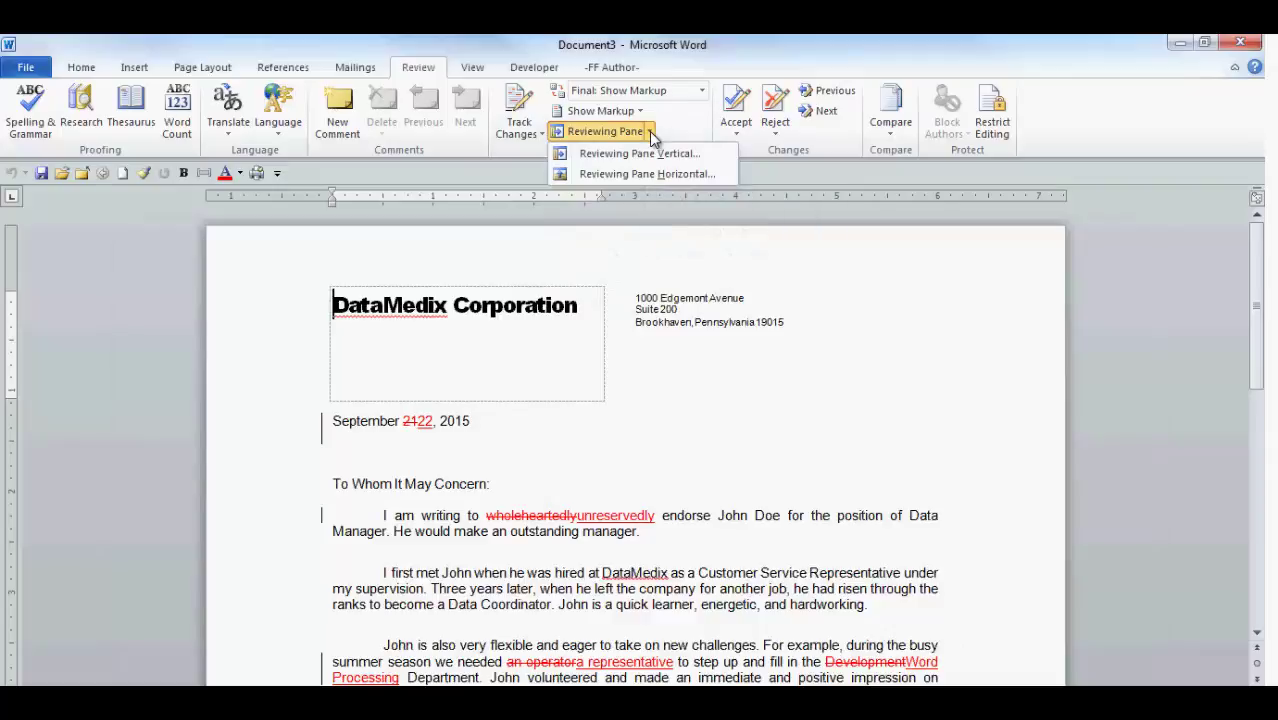
click(688, 153)
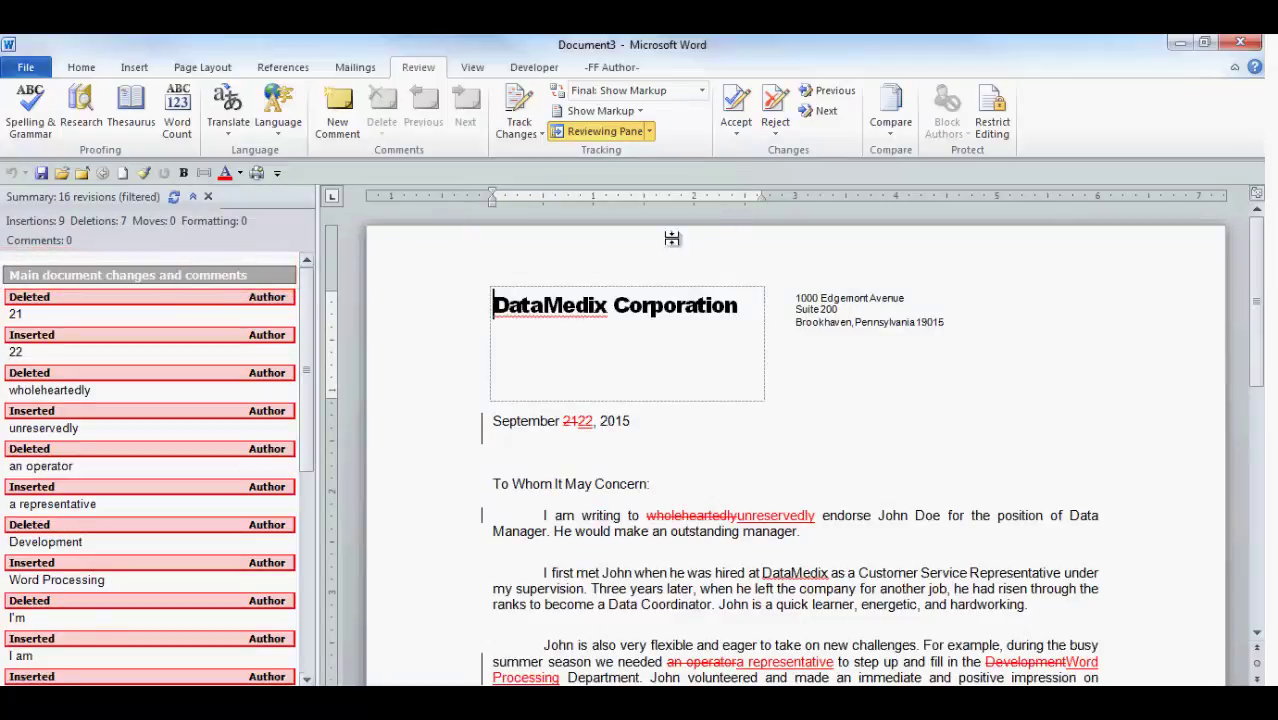
Step: Switch the Reviewing Pane to horizontal, make it taller, then close it
click(648, 131)
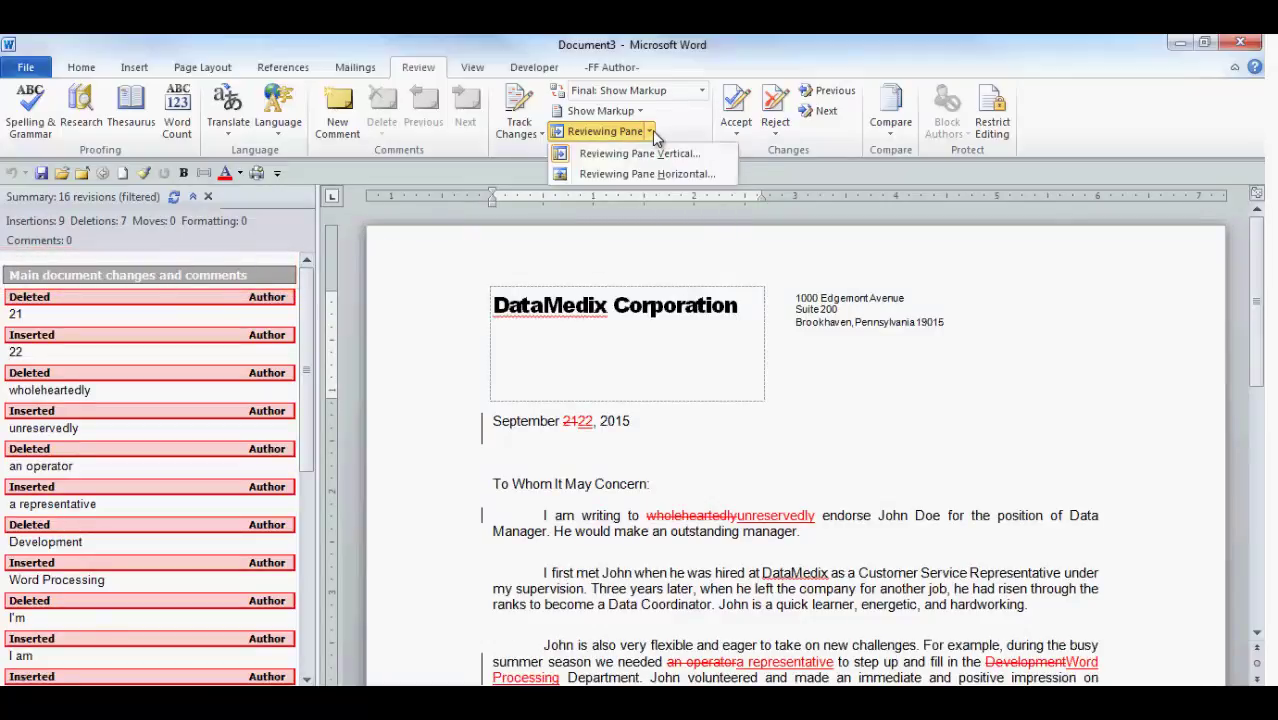
click(627, 174)
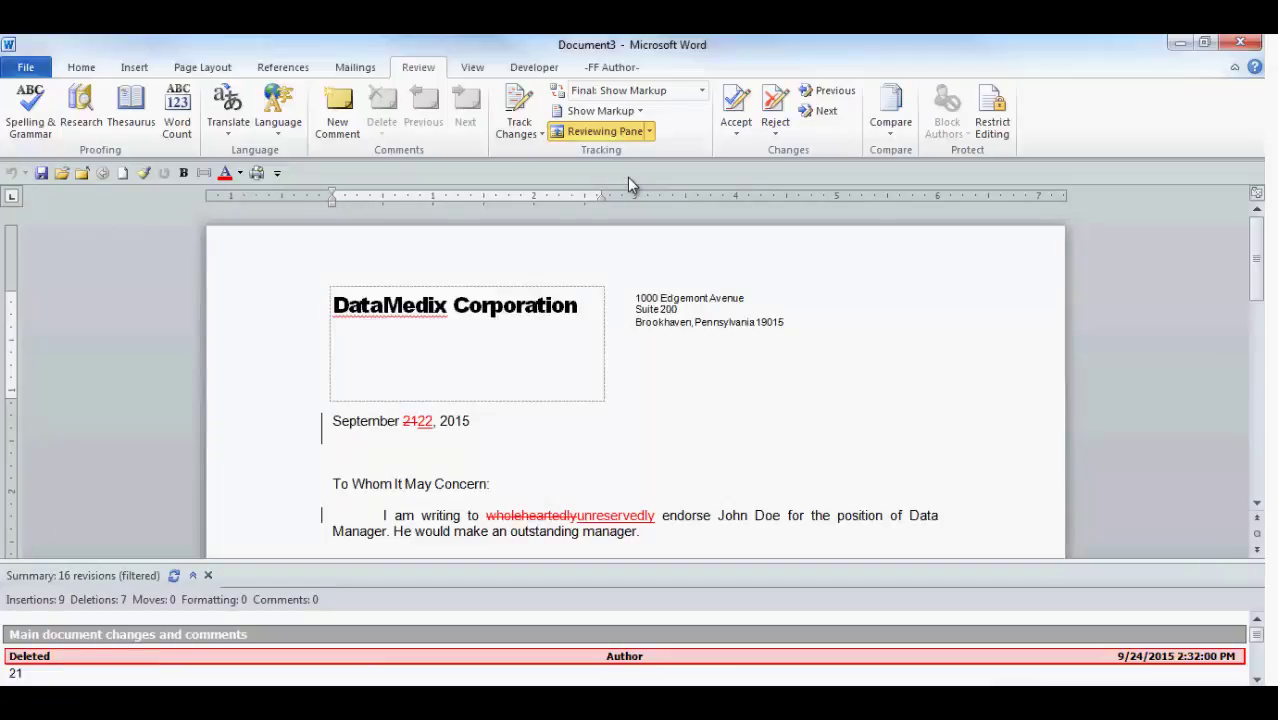
drag(721, 563, 741, 372)
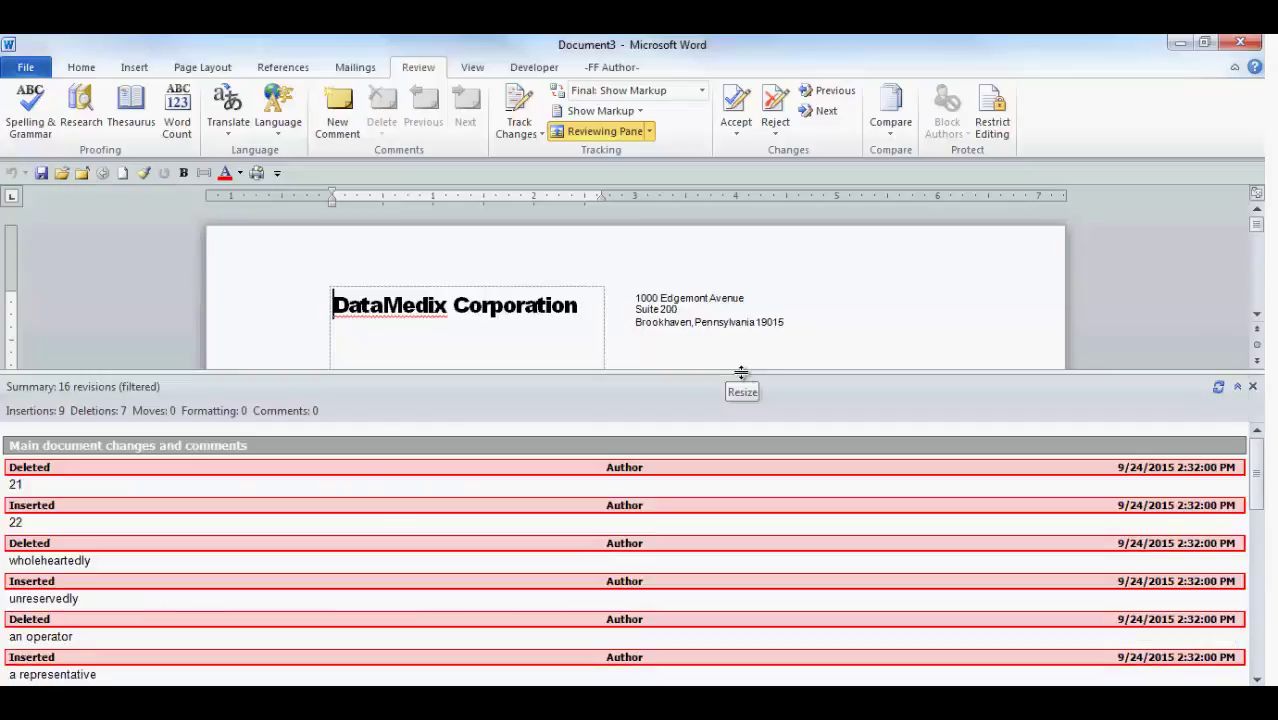
click(650, 131)
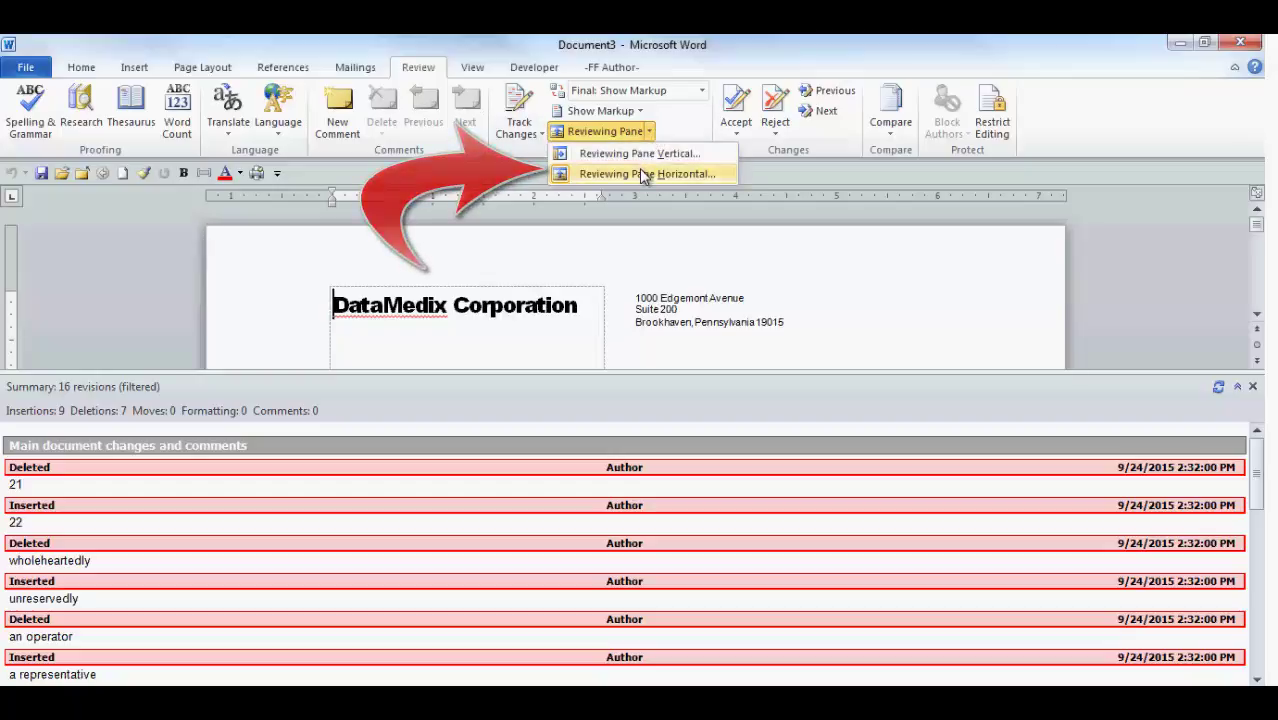
click(790, 215)
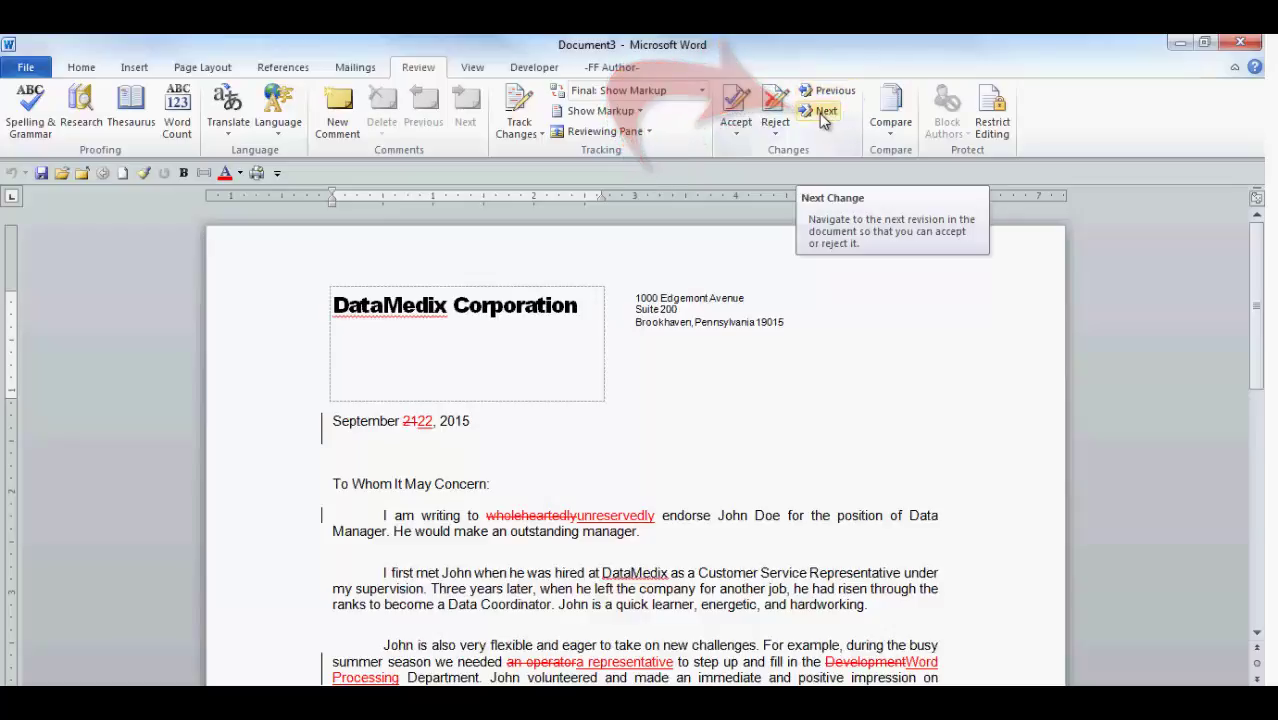
click(737, 135)
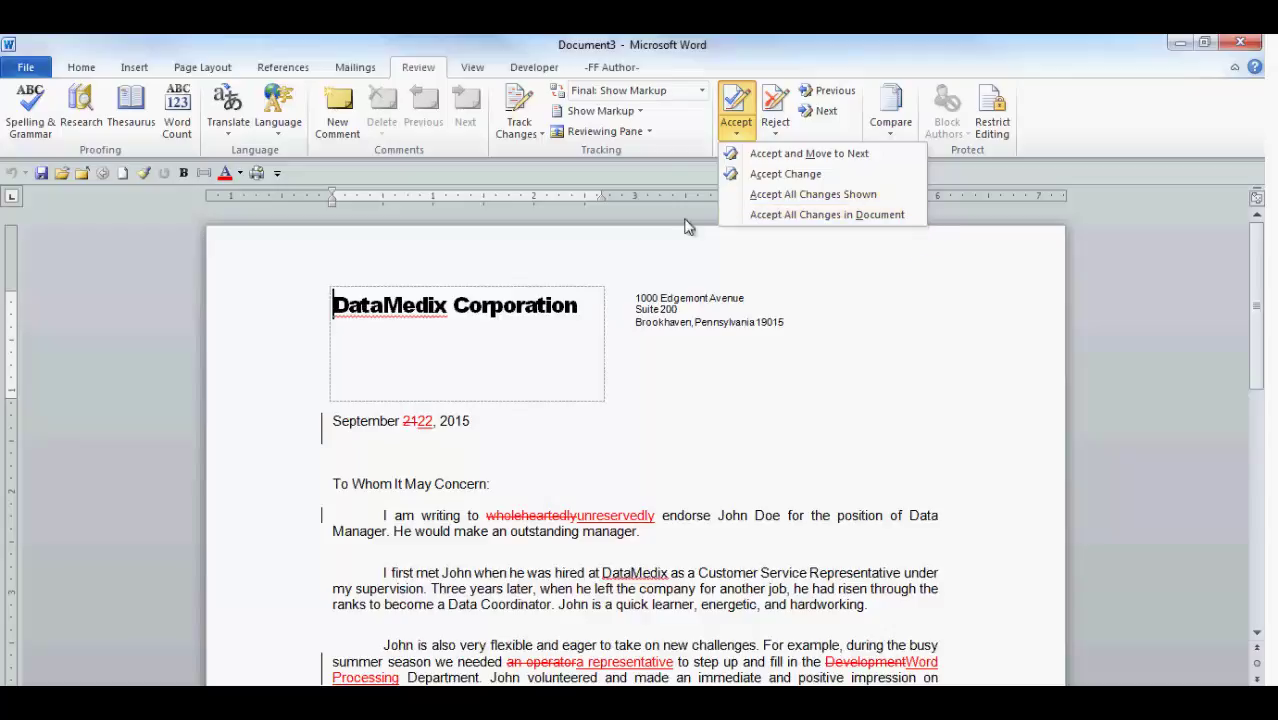
click(642, 110)
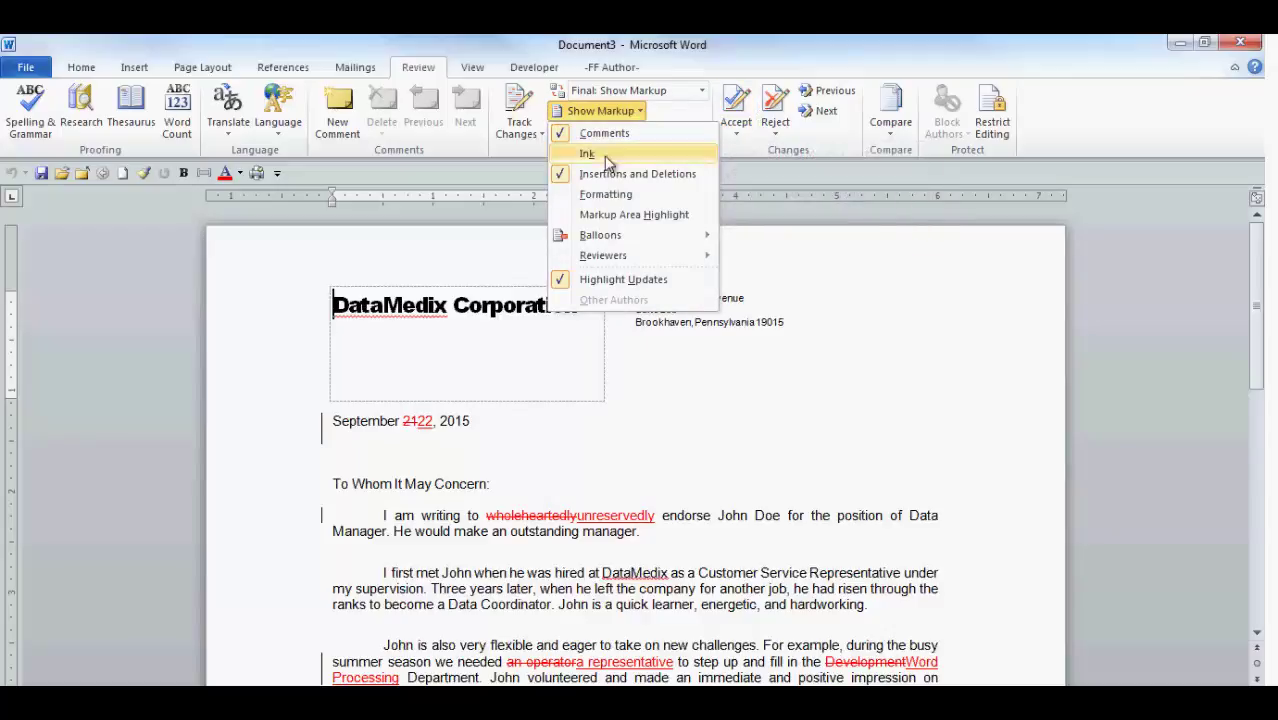
click(804, 251)
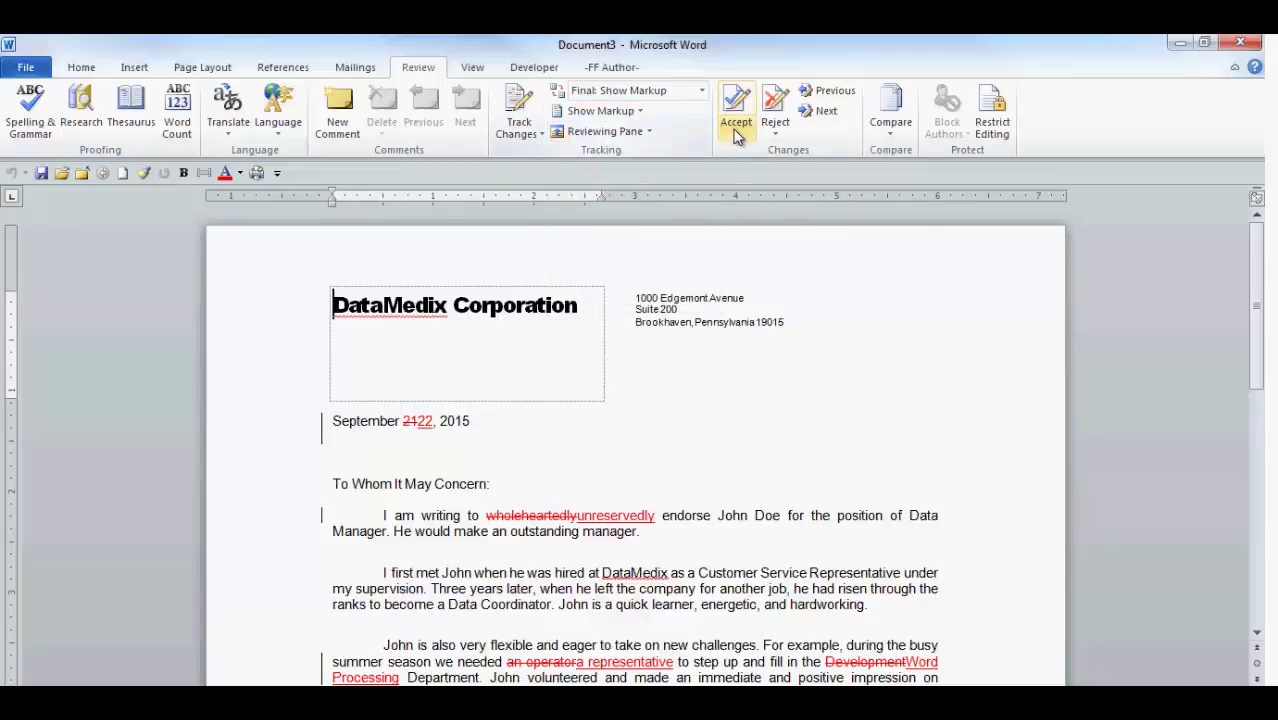
click(736, 130)
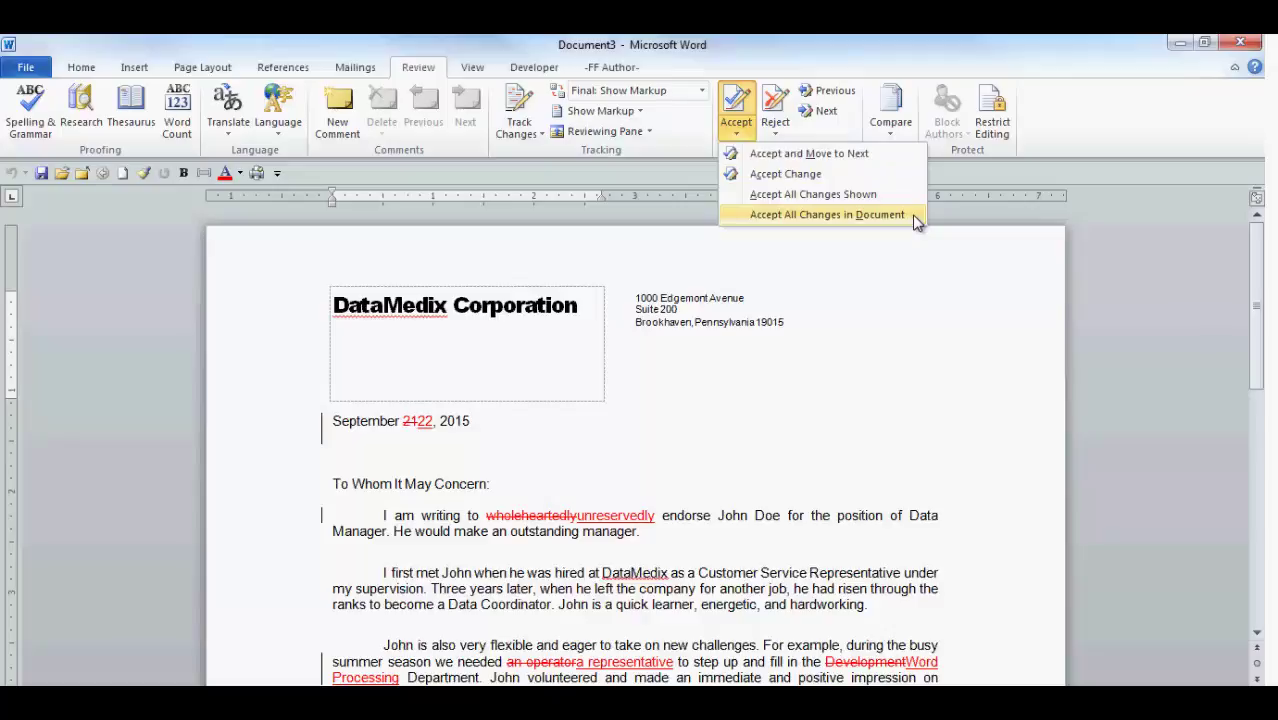
click(907, 305)
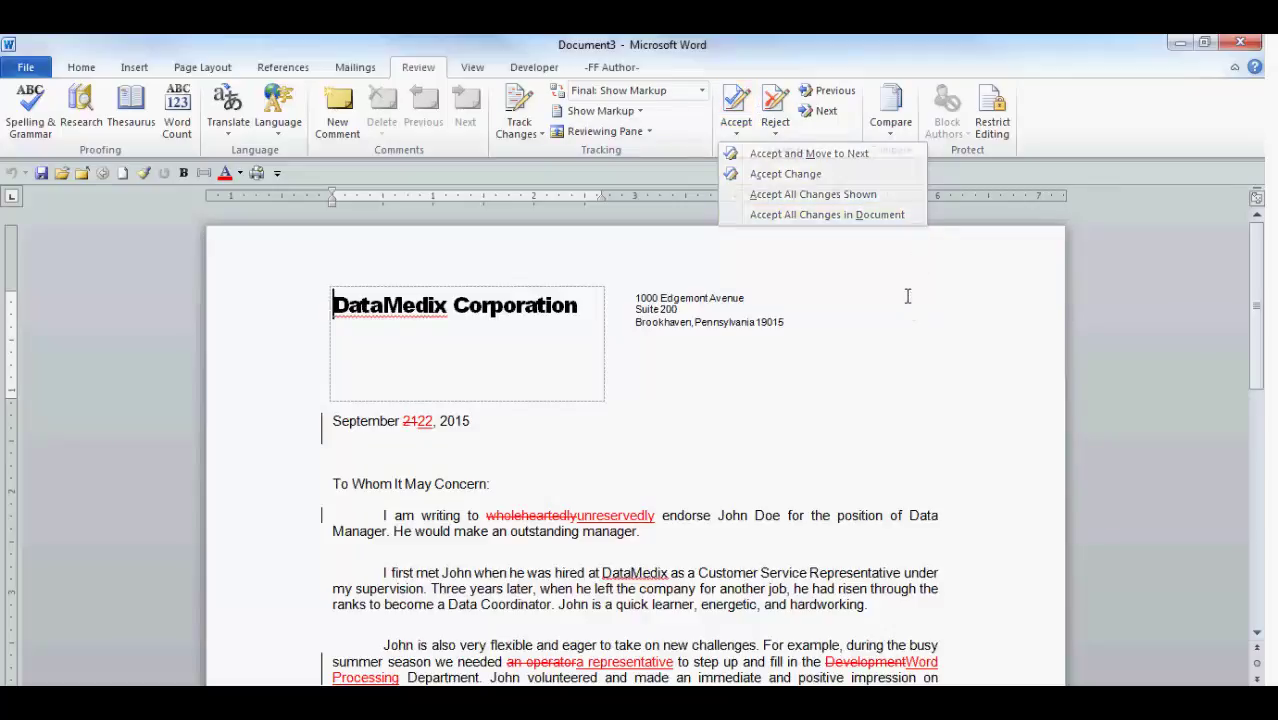
click(777, 133)
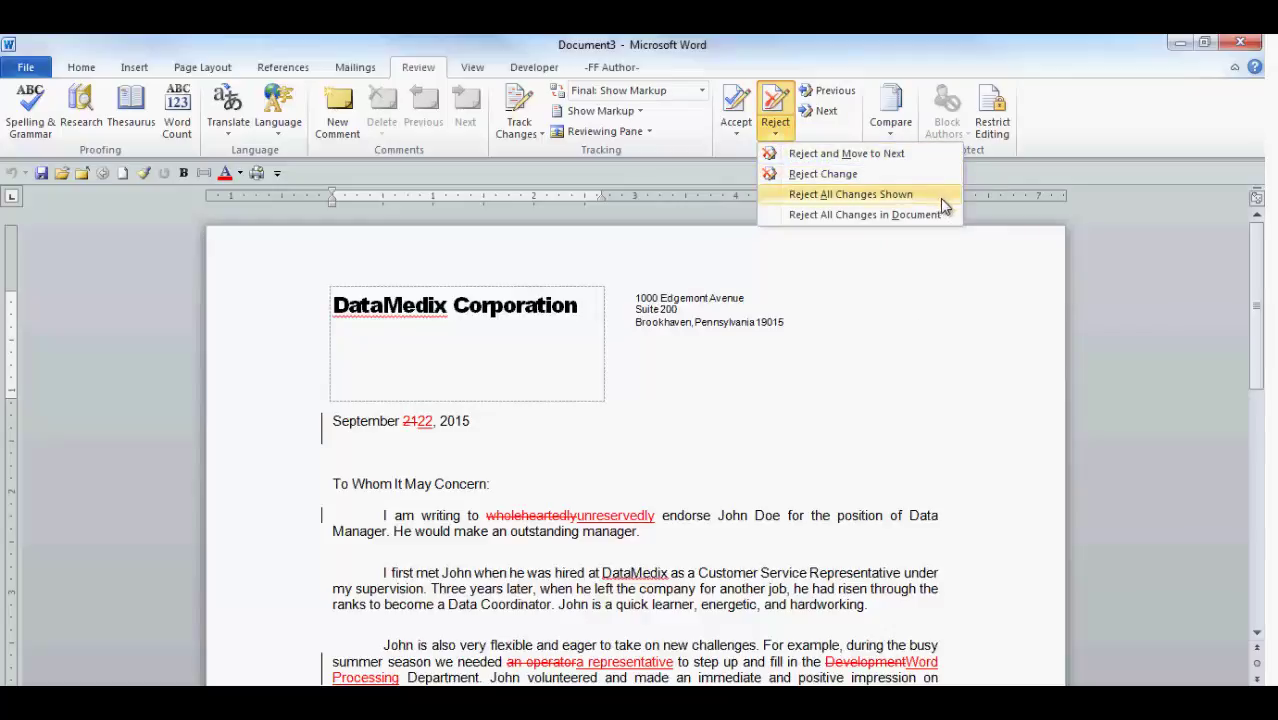
click(944, 288)
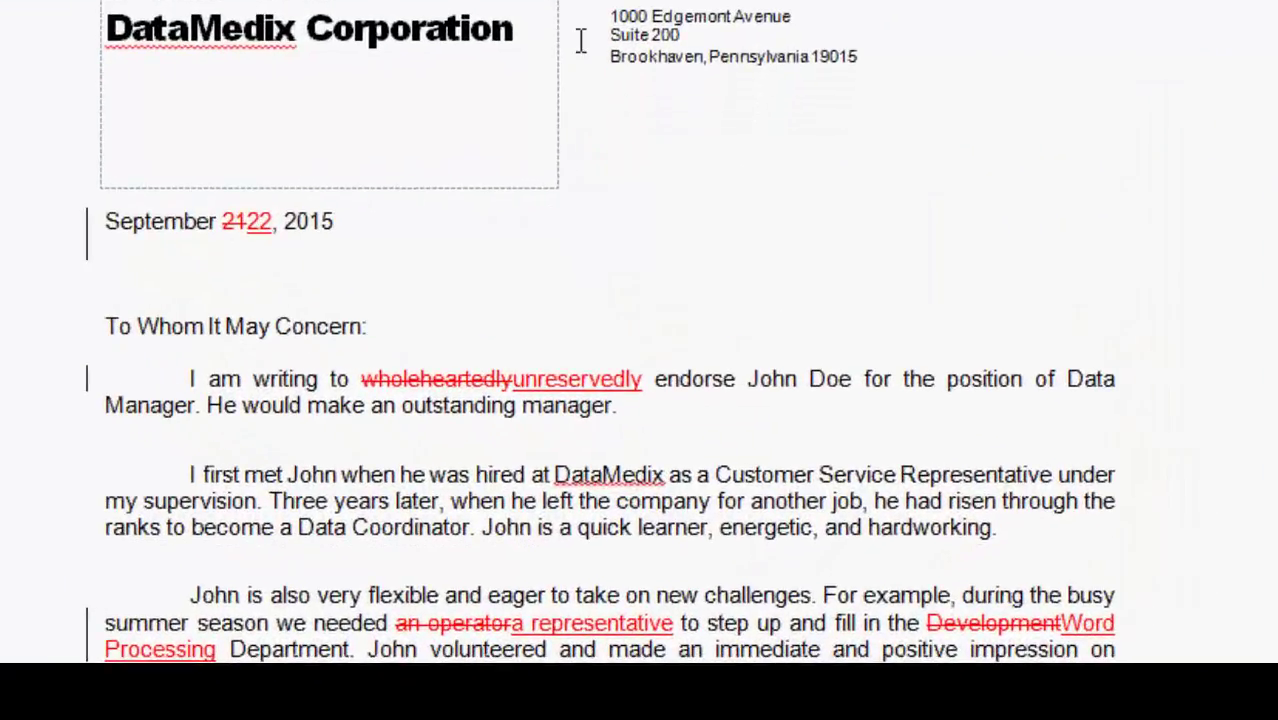
Step: Accept the insertion of 'unreservedly' and the deletion of 'wholeheartedly'
mouse_move(428, 373)
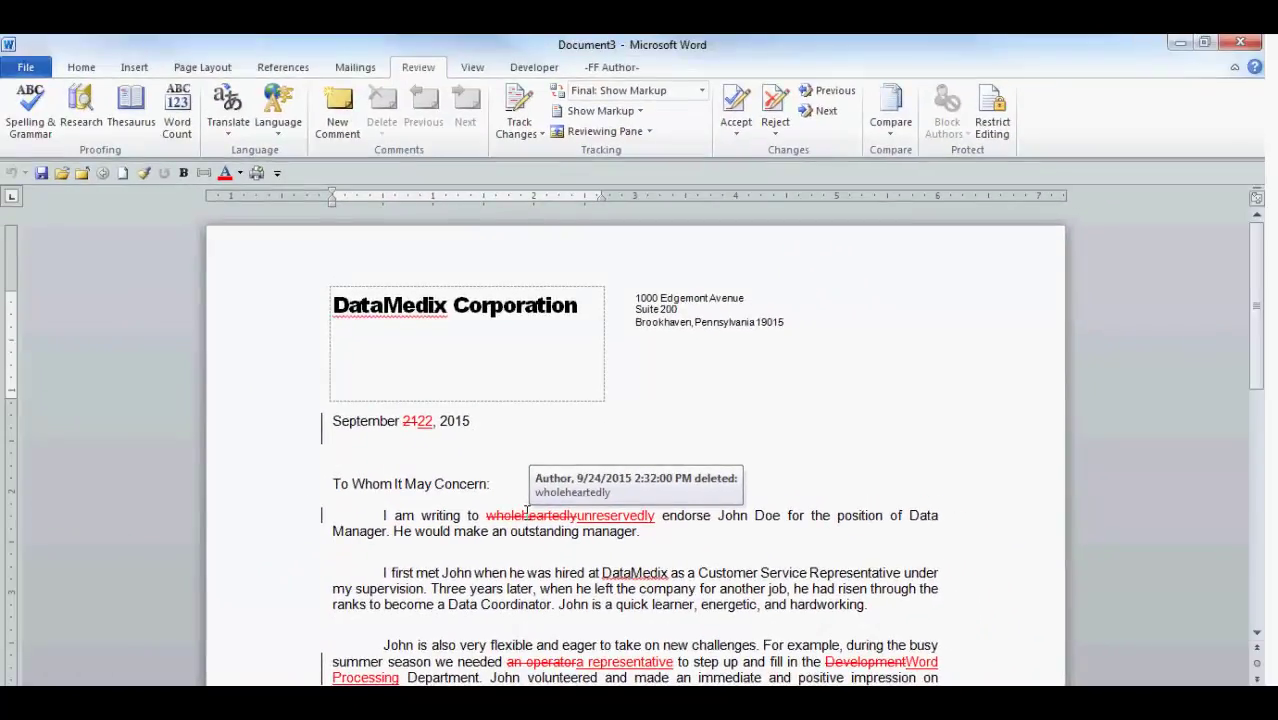
right_click(527, 514)
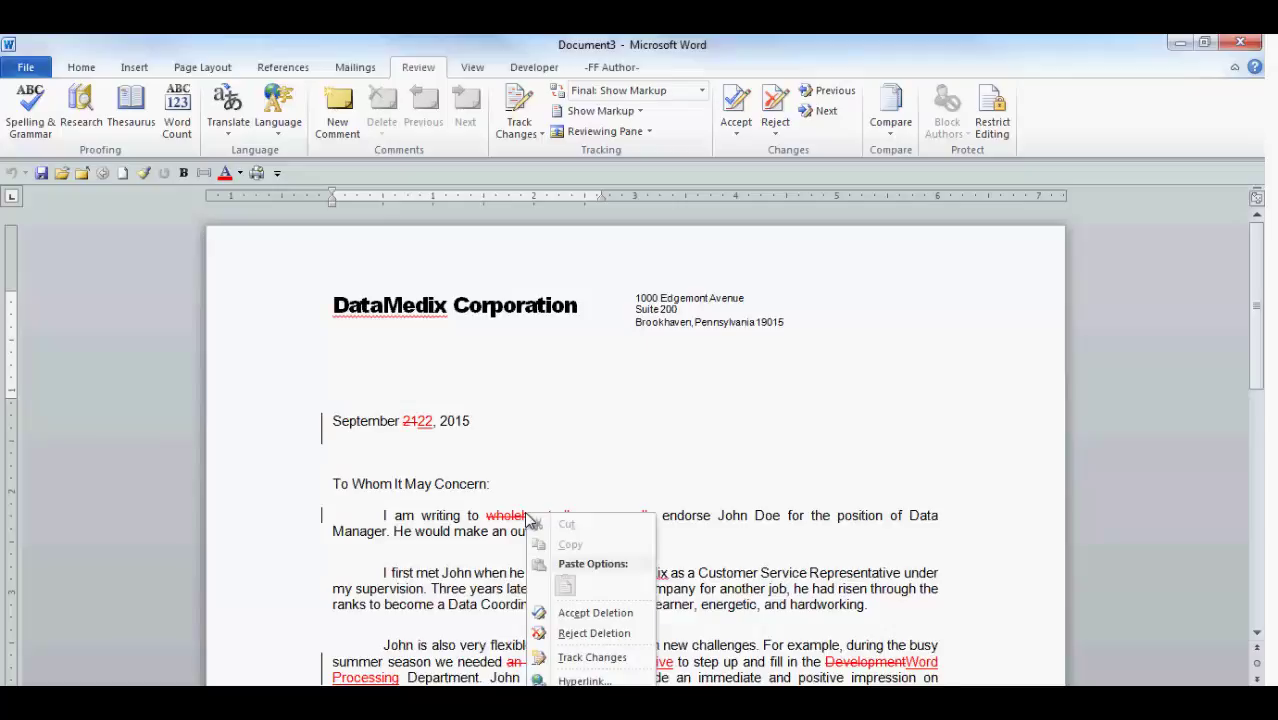
click(630, 486)
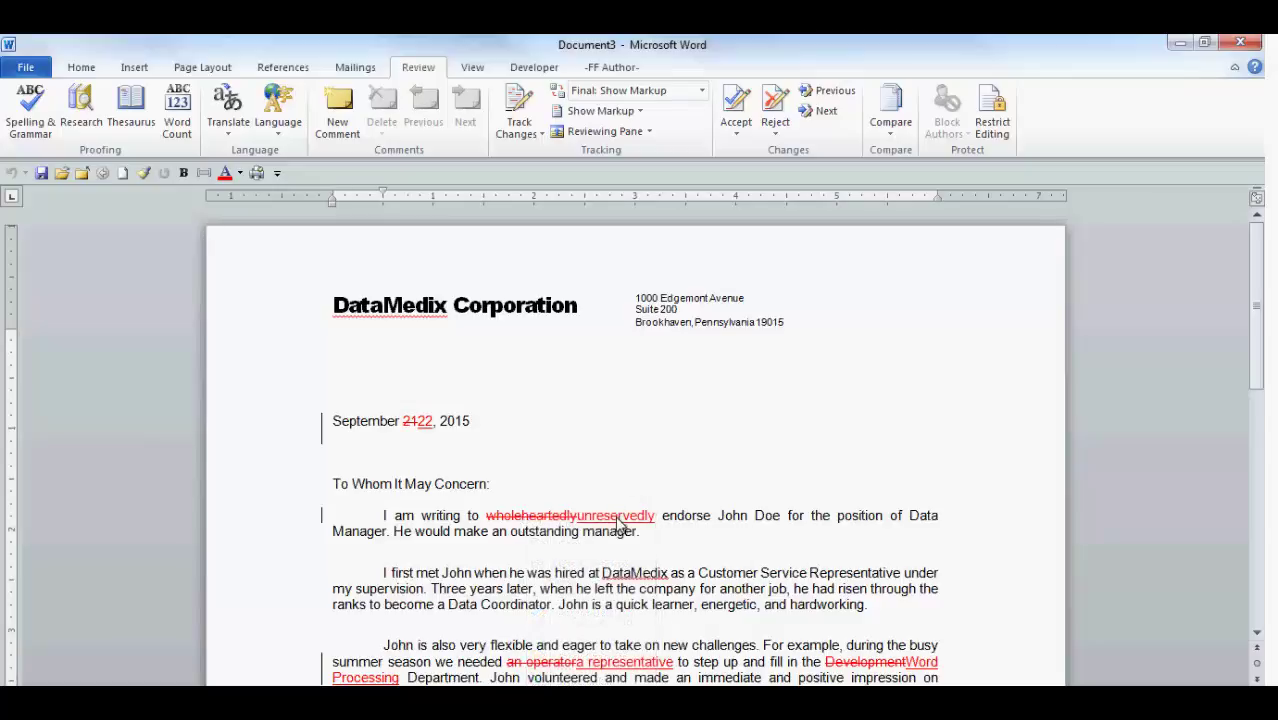
right_click(618, 515)
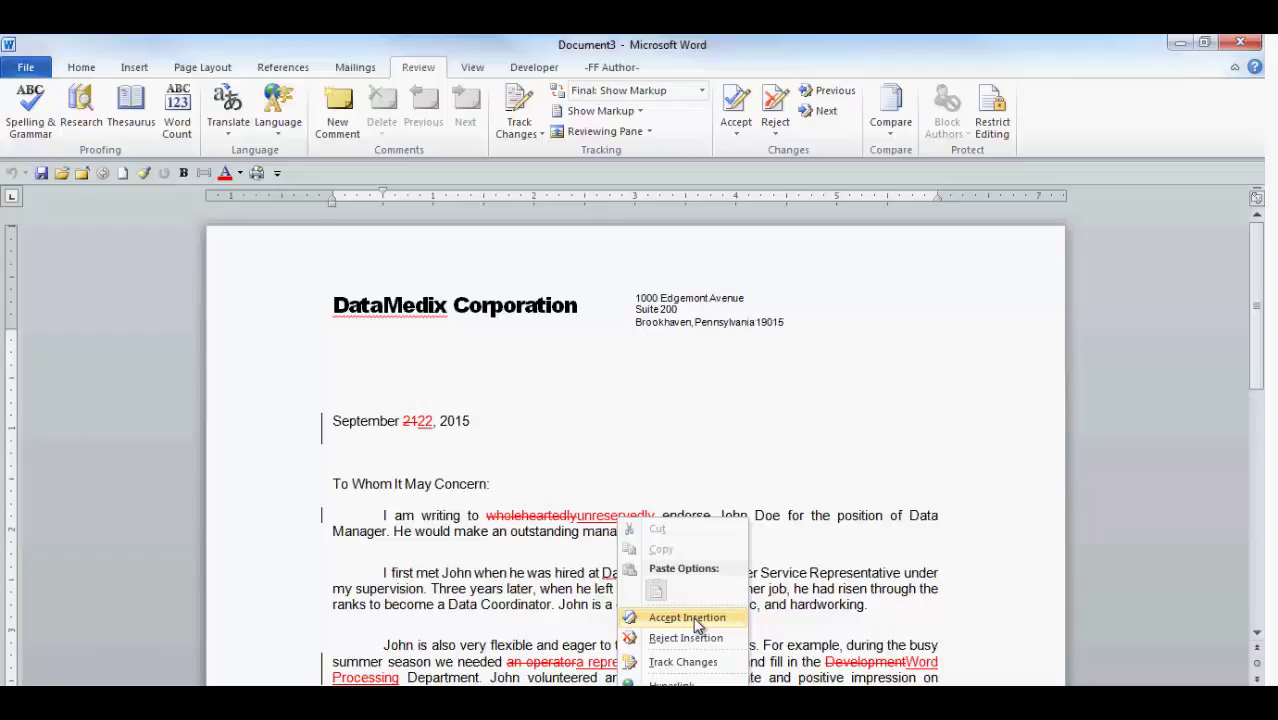
click(693, 617)
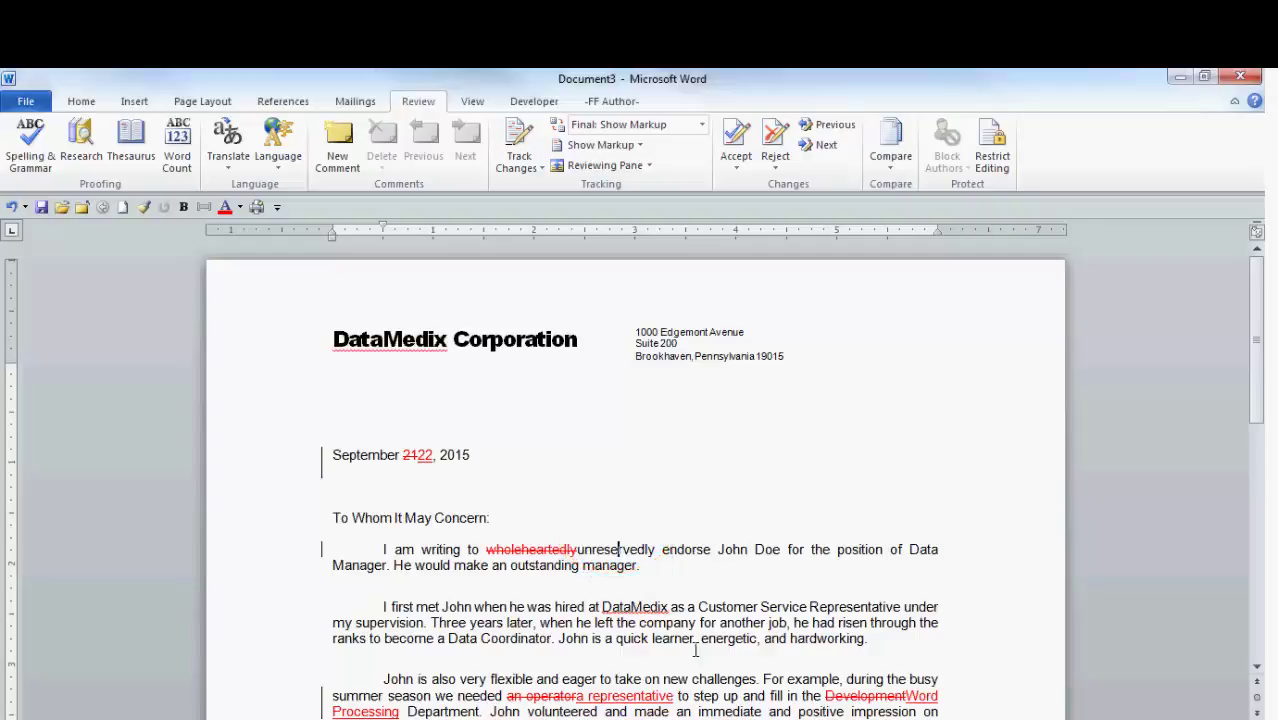
right_click(538, 549)
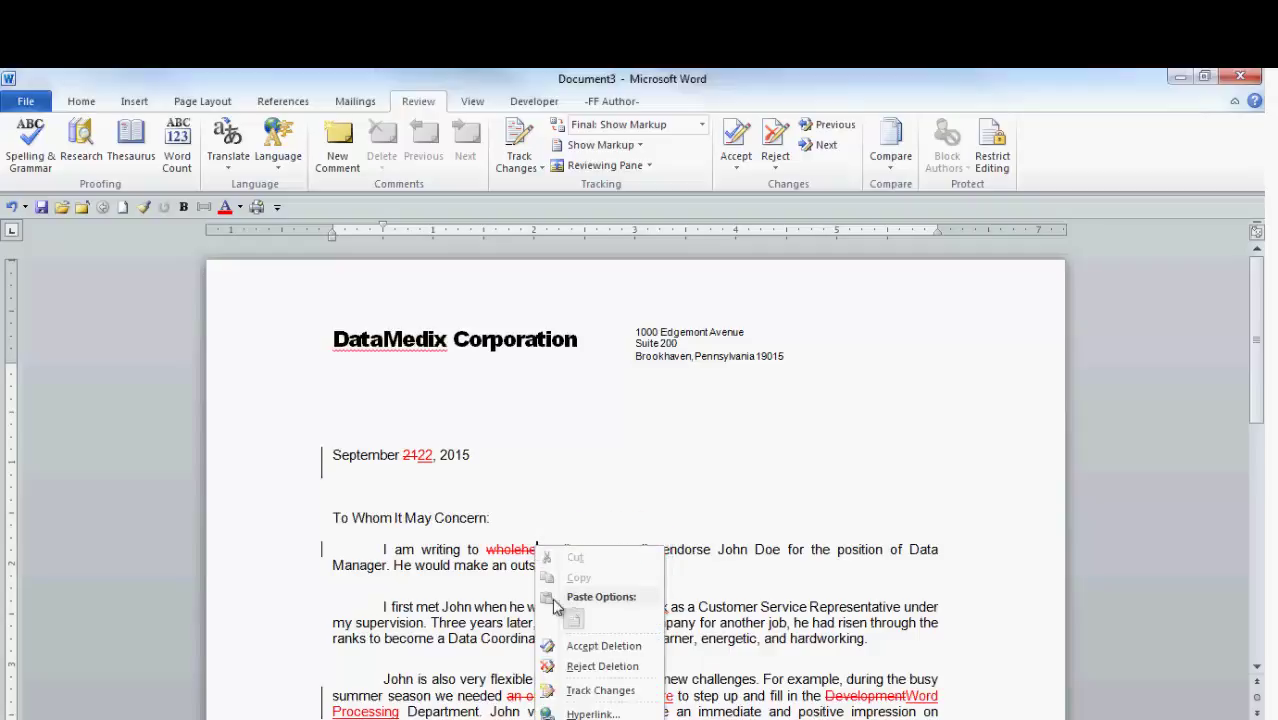
click(604, 646)
ctrl+scroll(585, 646, down, 1)
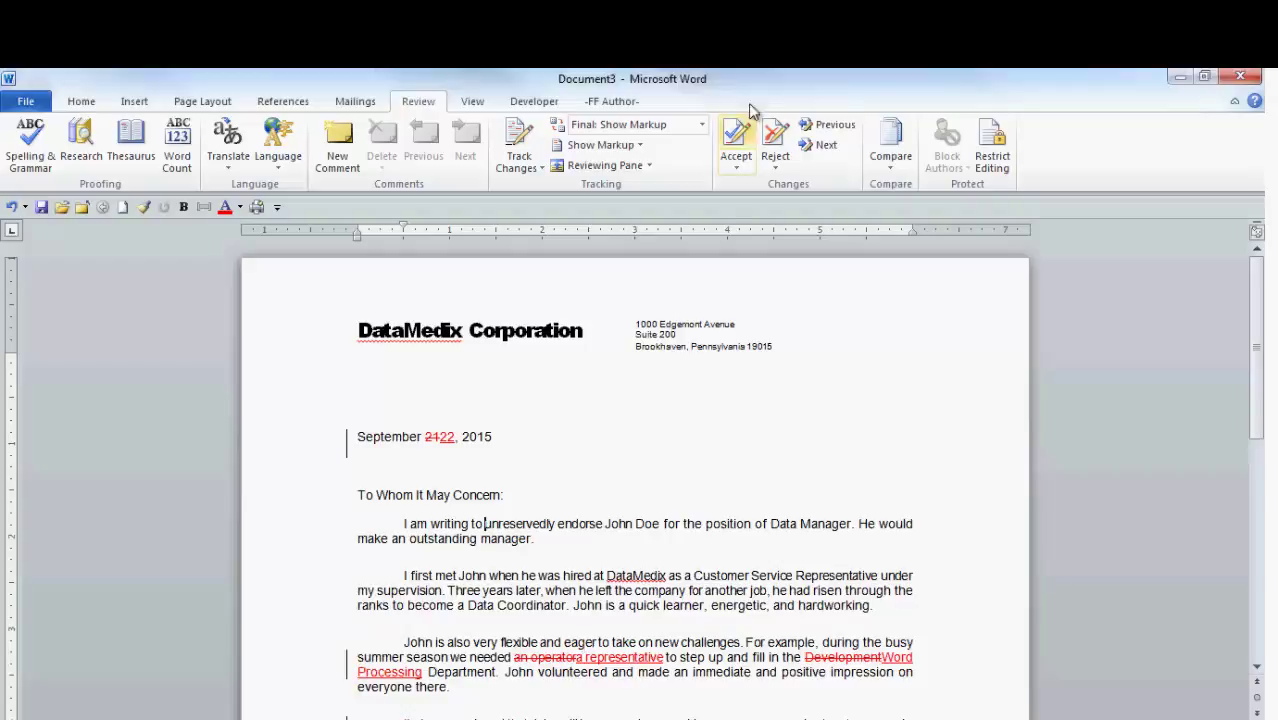
Step: Select the 'I first met John' paragraph and turn Formatting markup back on
click(701, 124)
click(617, 142)
drag(382, 577, 905, 614)
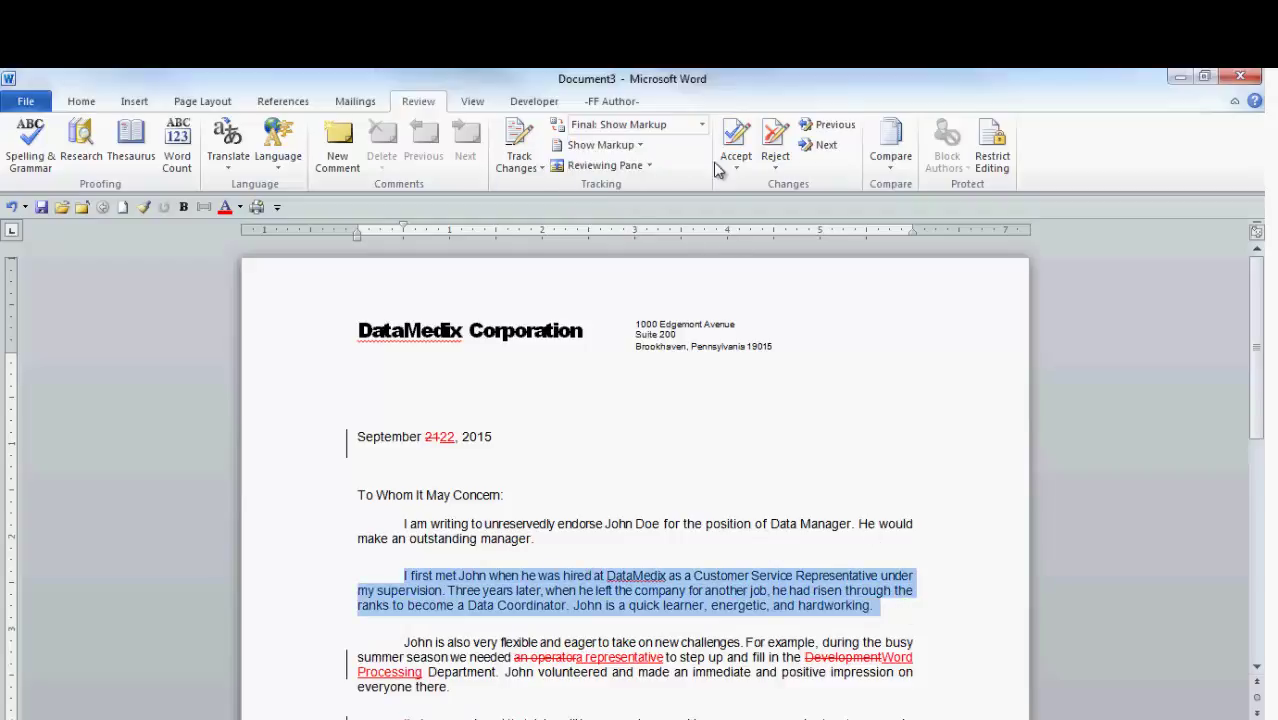
click(628, 145)
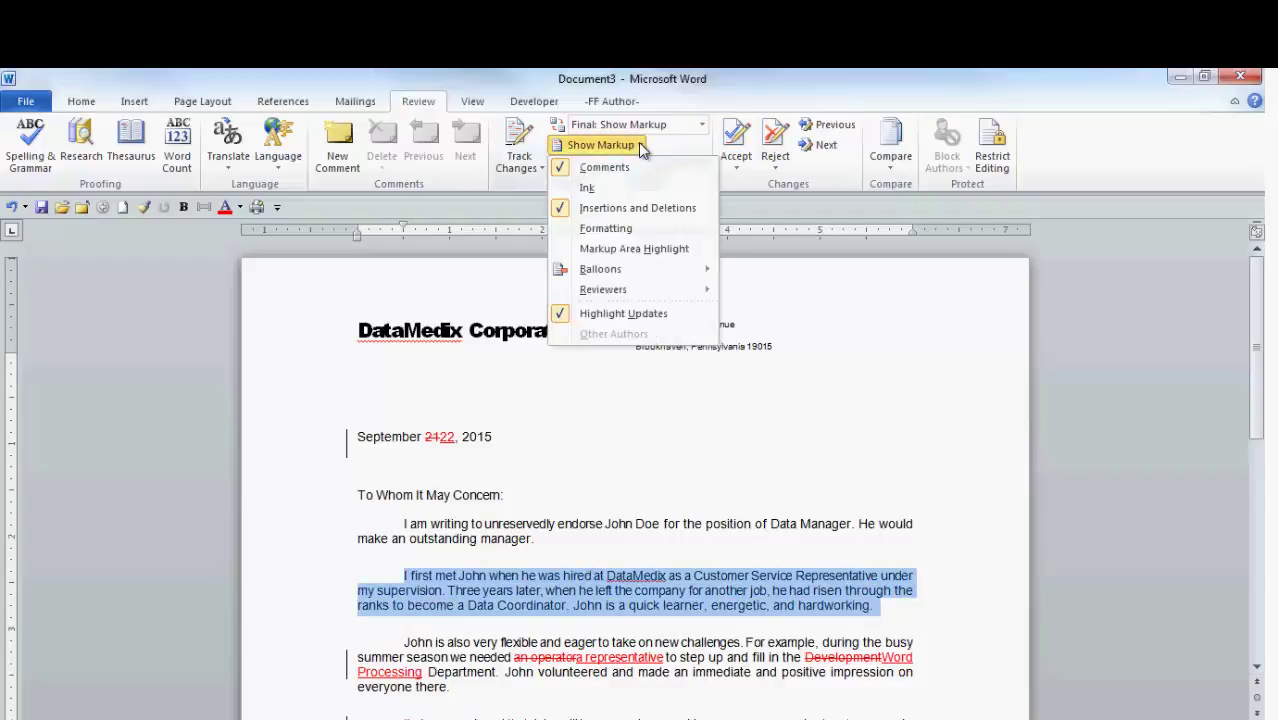
click(607, 230)
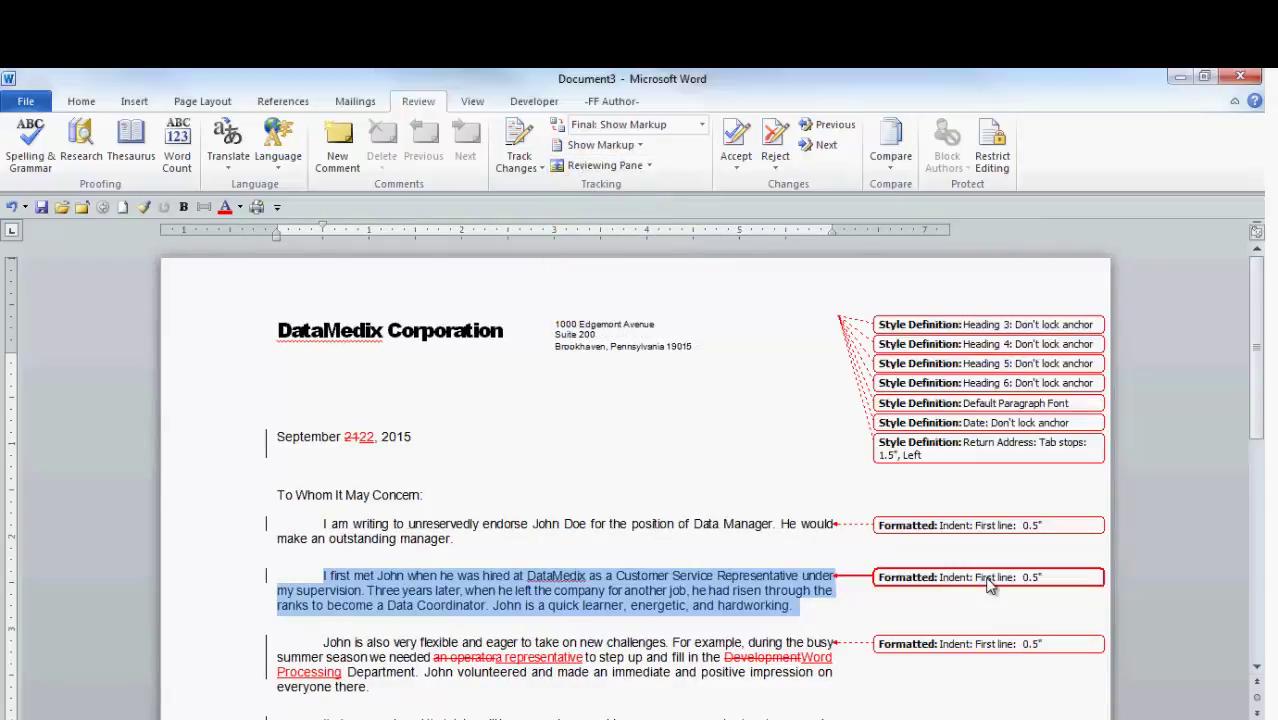
Step: Review the paragraph's Accept/Reject Format Change options and close the menu without acting
right_click(308, 577)
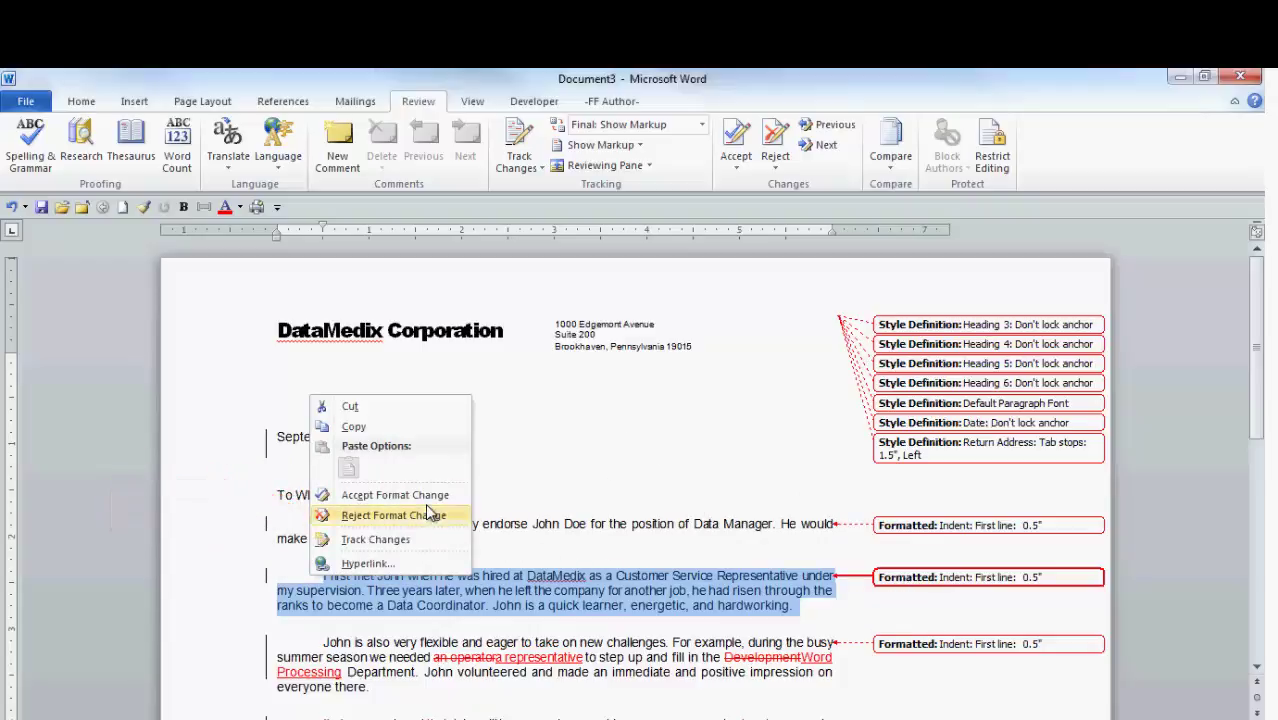
click(206, 527)
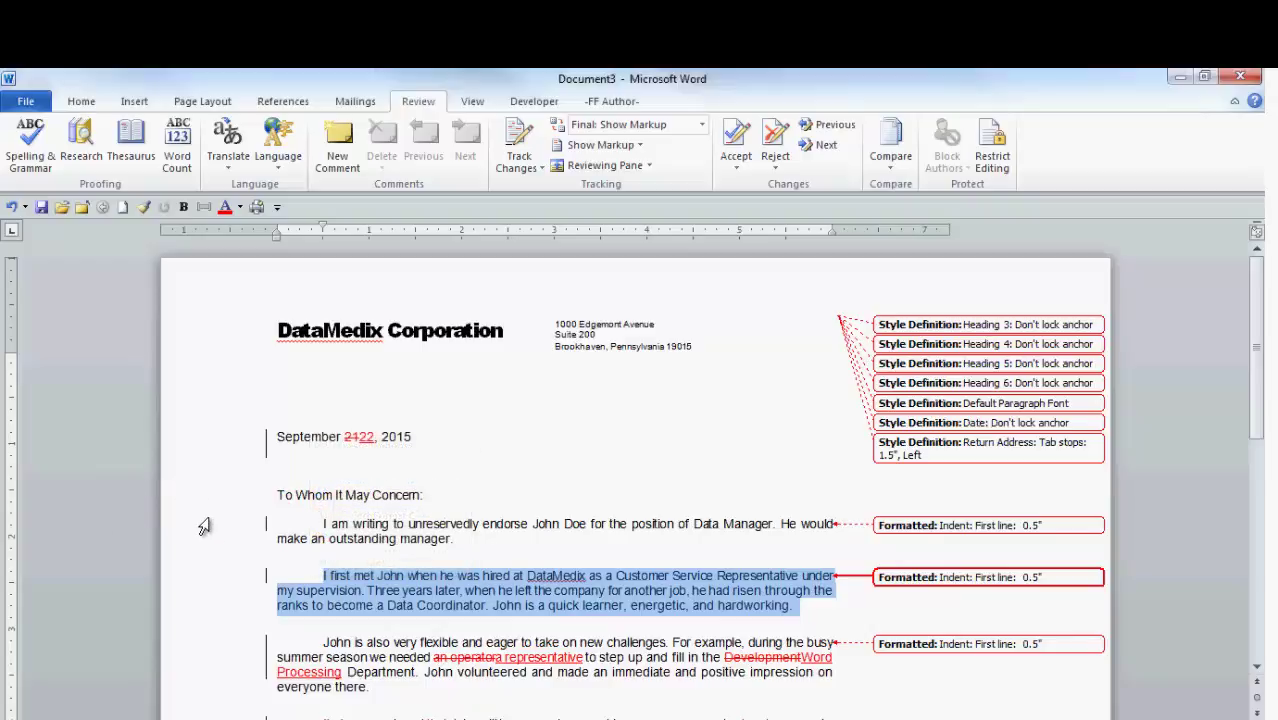
click(1008, 683)
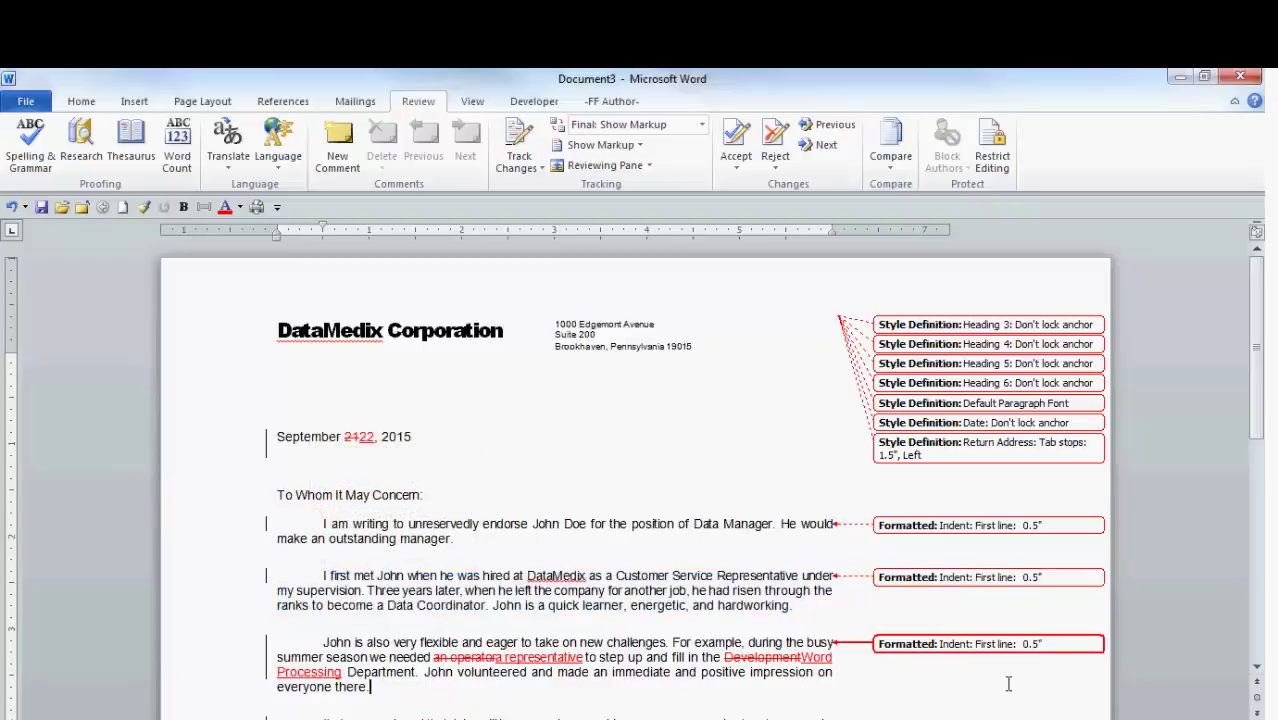